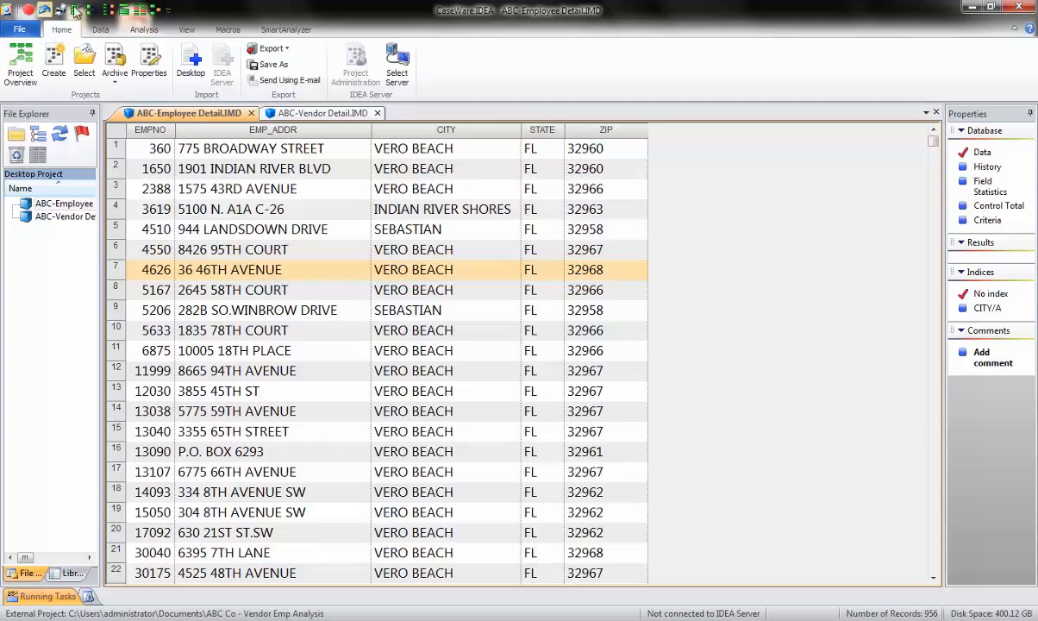
click(100, 29)
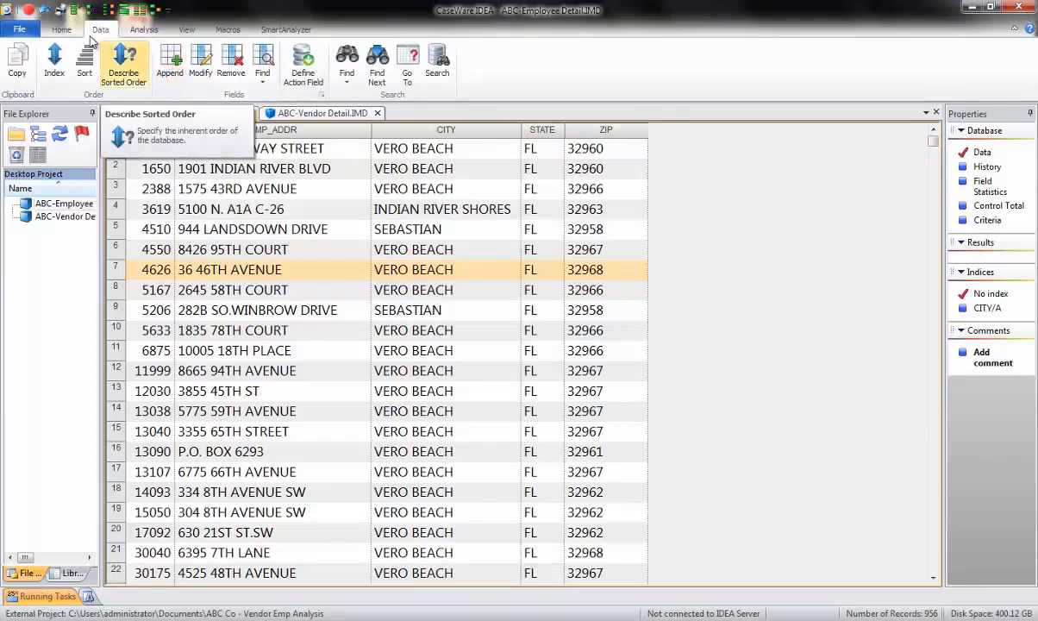
click(62, 32)
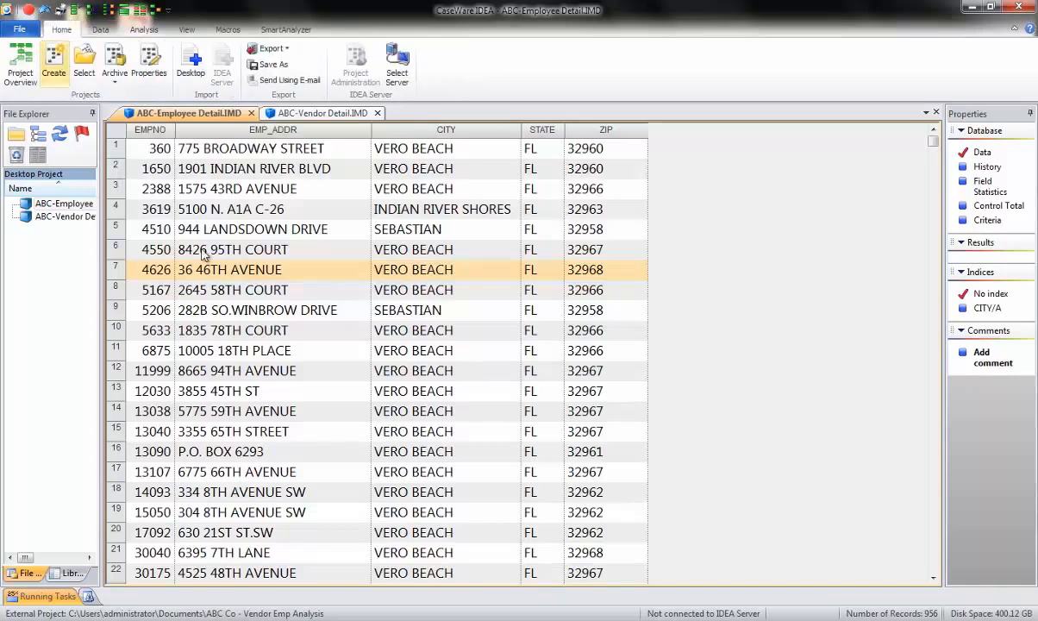
- Append a virtual numeric field named NEW EMP ADD to the employee table and open its equation
double_click(339, 216)
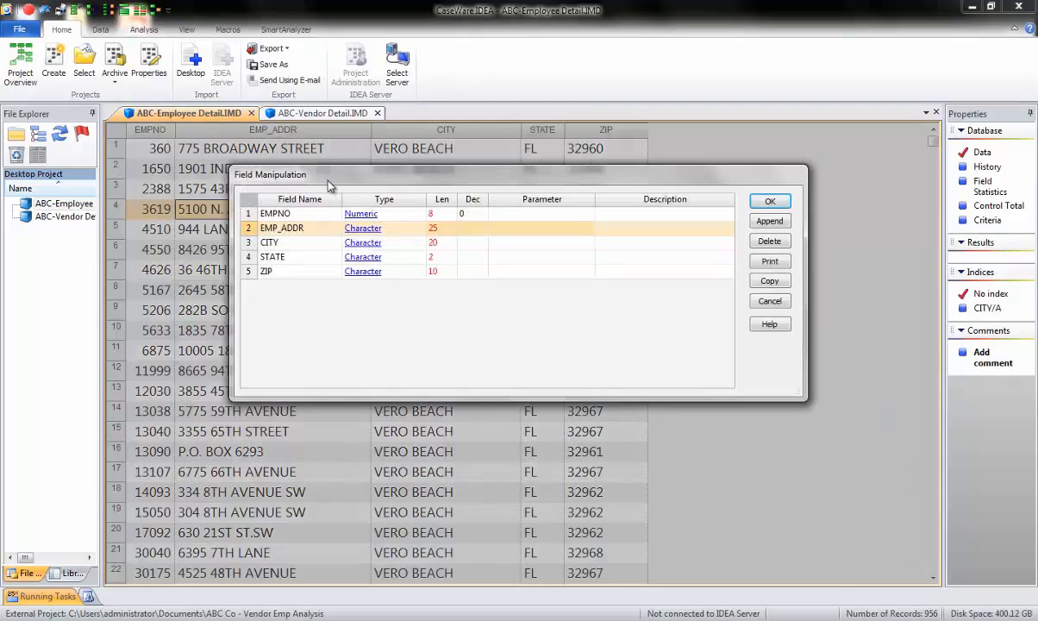
click(770, 222)
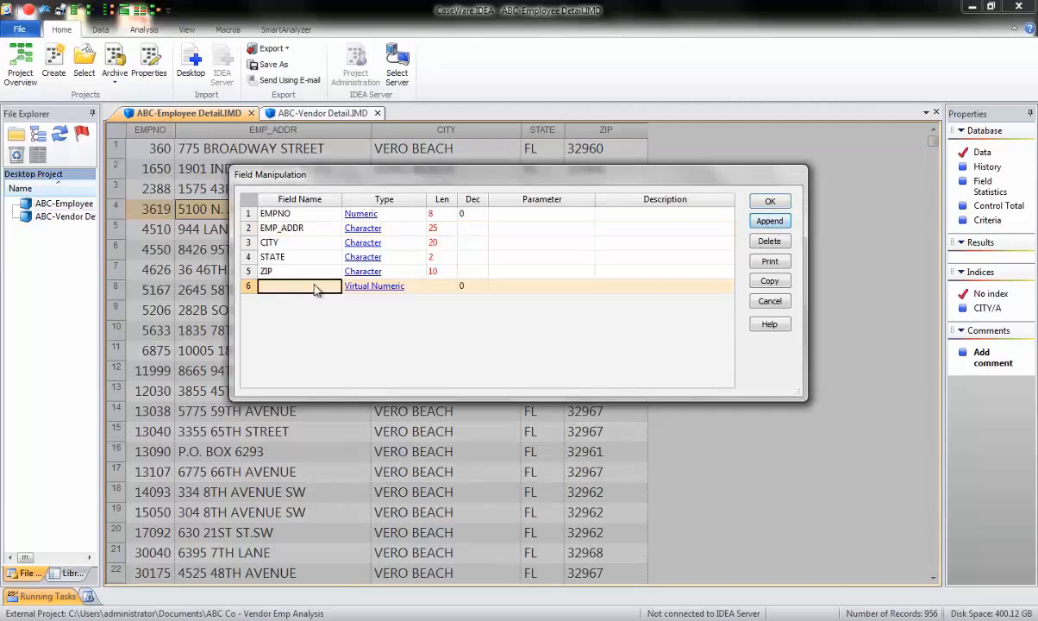
text(N)
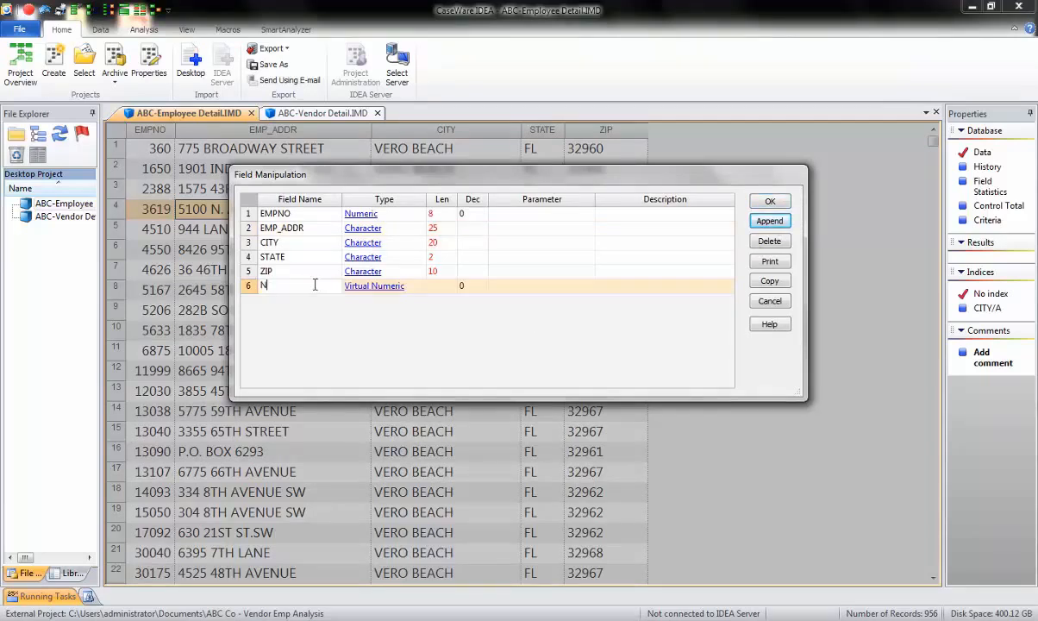
text(EW EMP ADD)
click(545, 296)
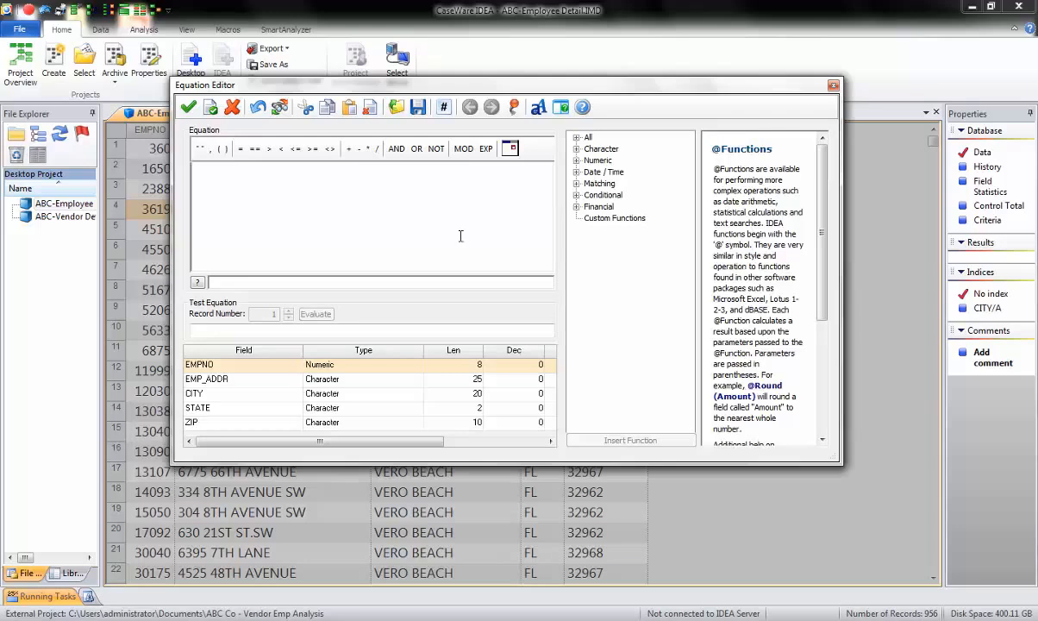
- Enter the equation EMP_ADDR + zip and evaluate it on the first few test records
text(emp)
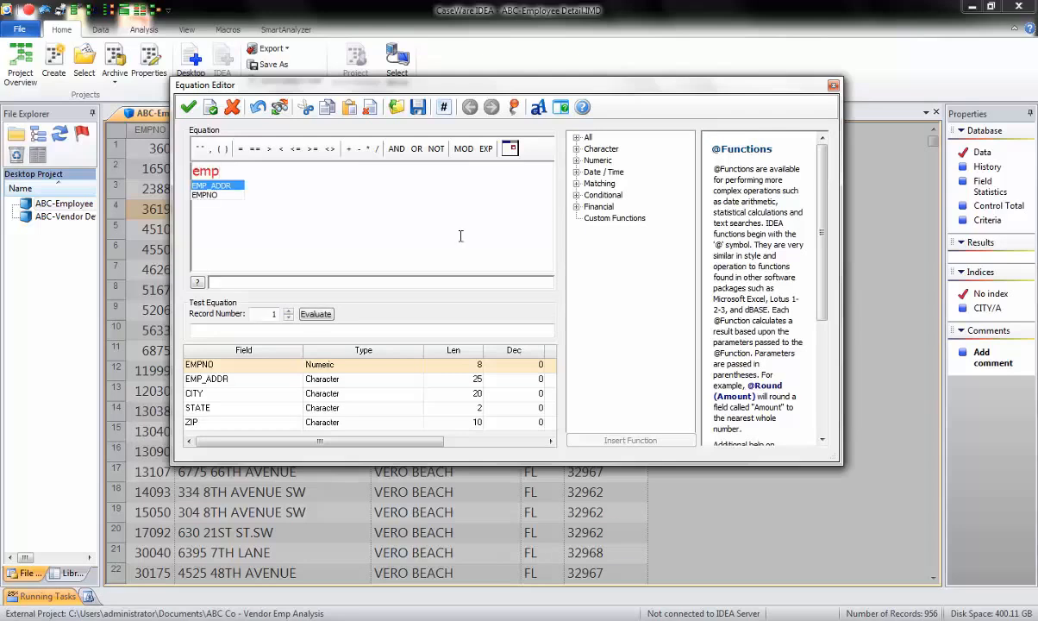
key(Return)
text(+ )
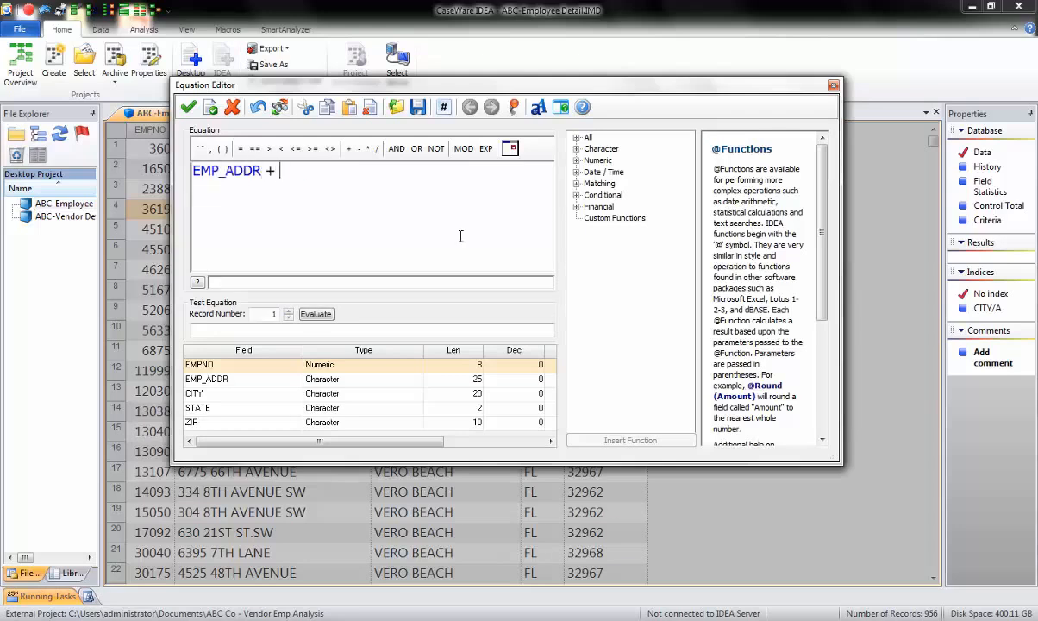
text(zip)
click(319, 315)
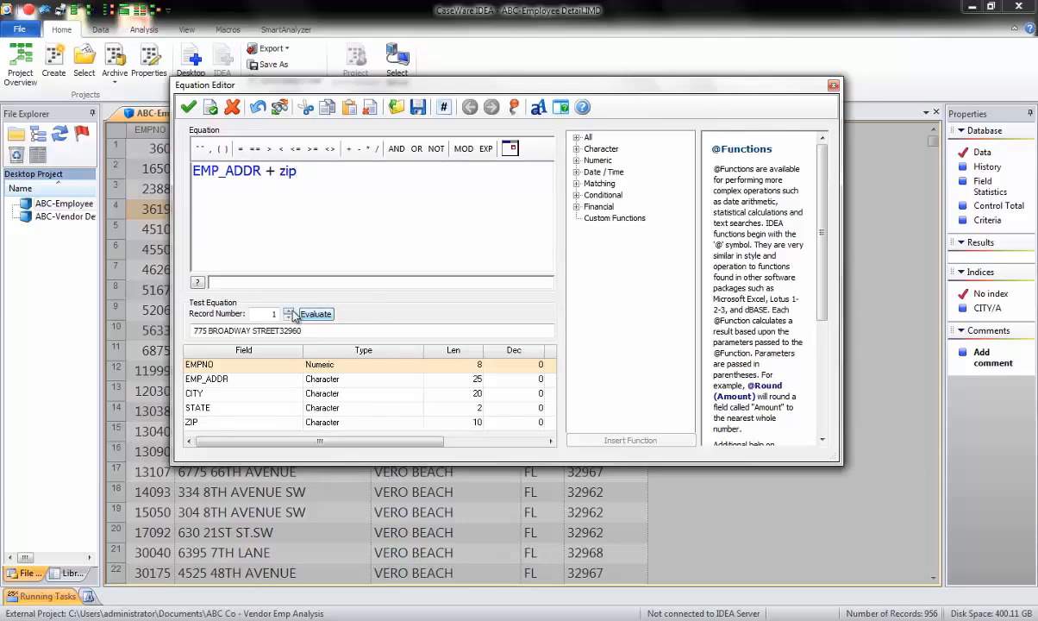
click(290, 312)
click(290, 312)
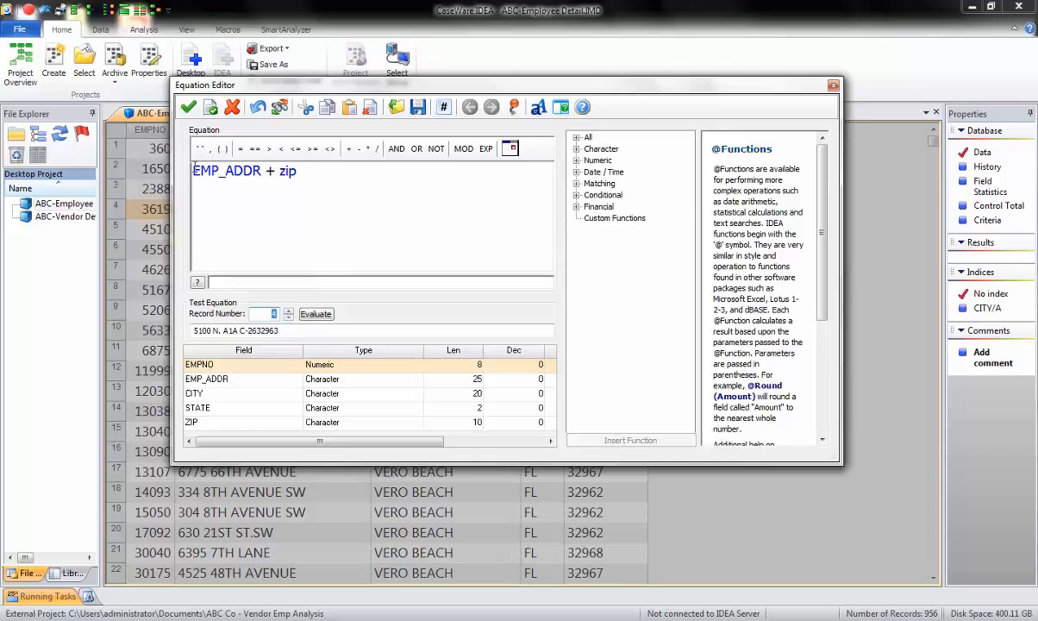
click(194, 170)
text(@justn)
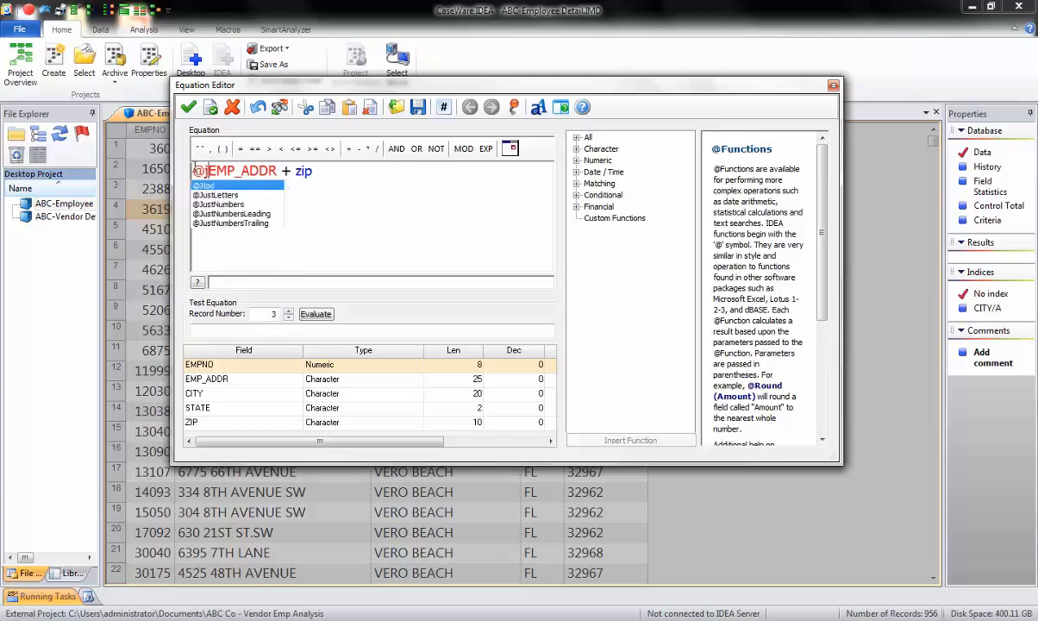
text(umbers)
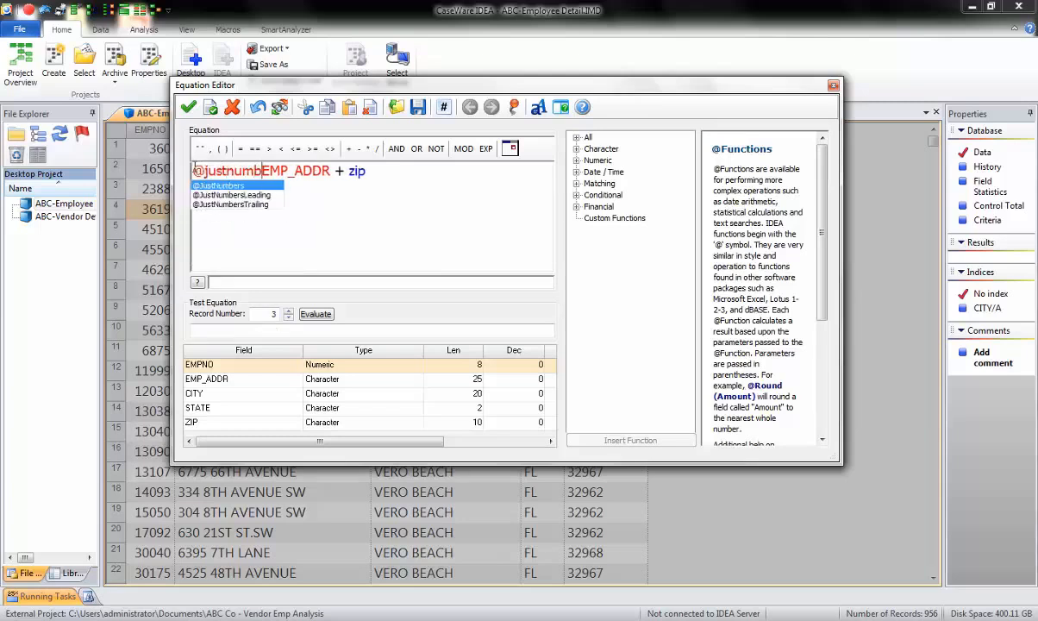
text((EMP_ADDR + zip)
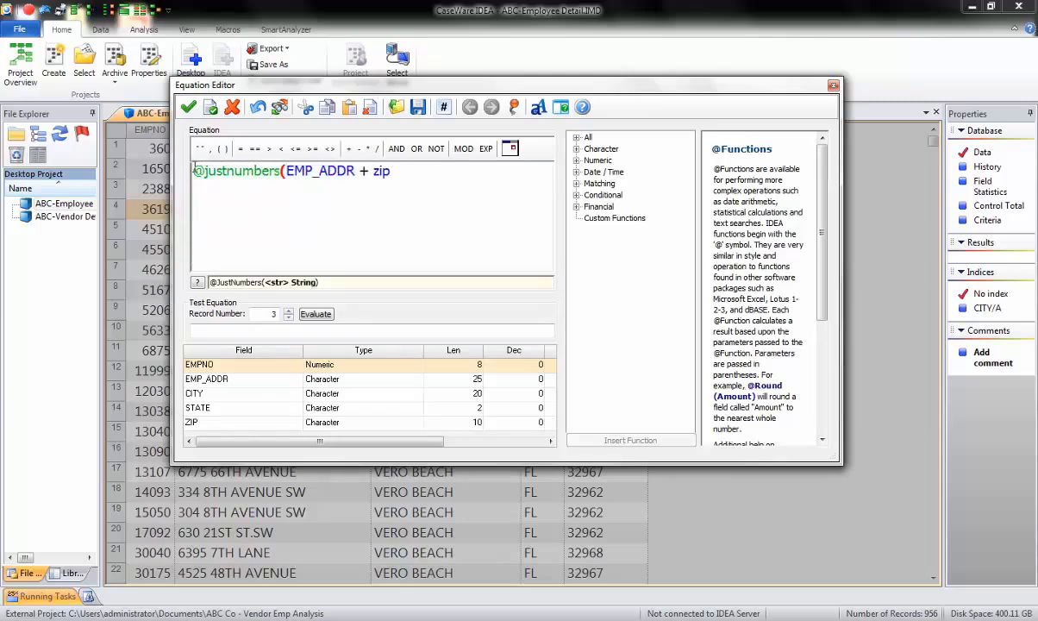
text())
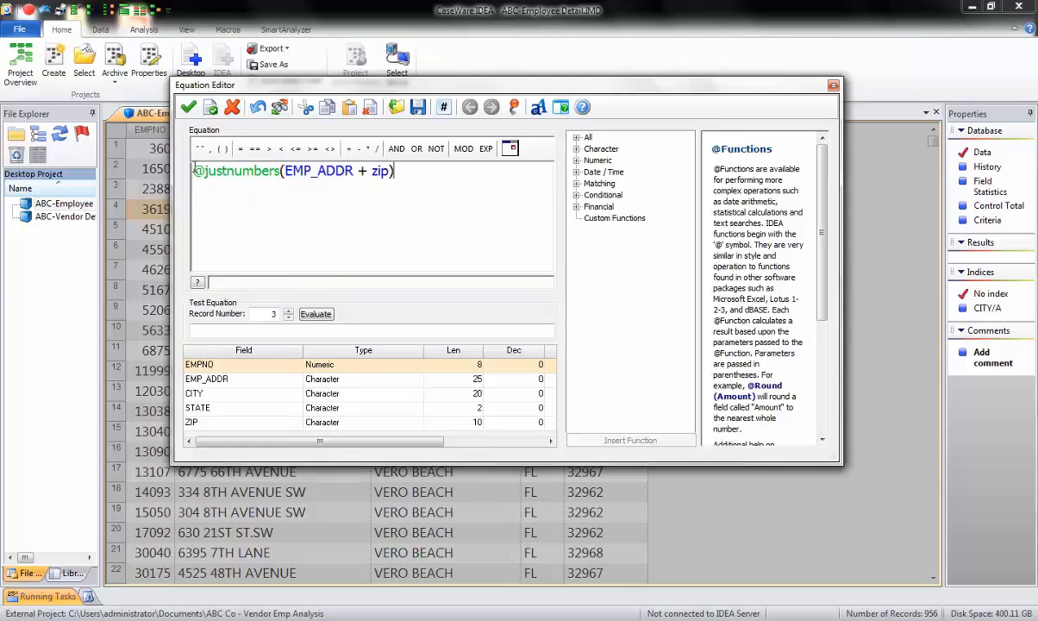
click(314, 316)
click(290, 314)
click(290, 314)
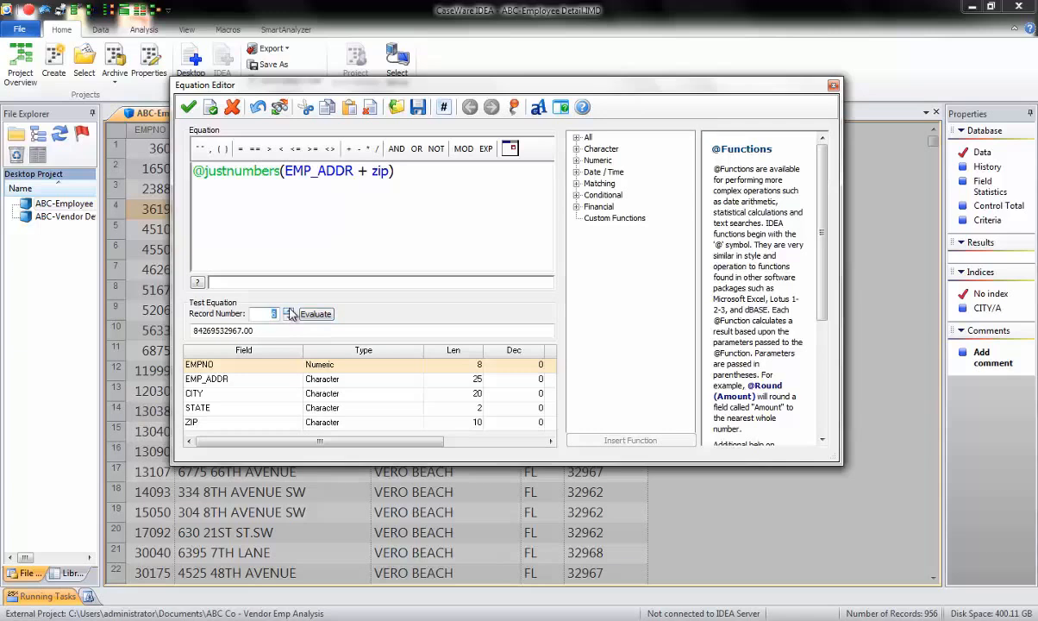
click(188, 107)
click(770, 203)
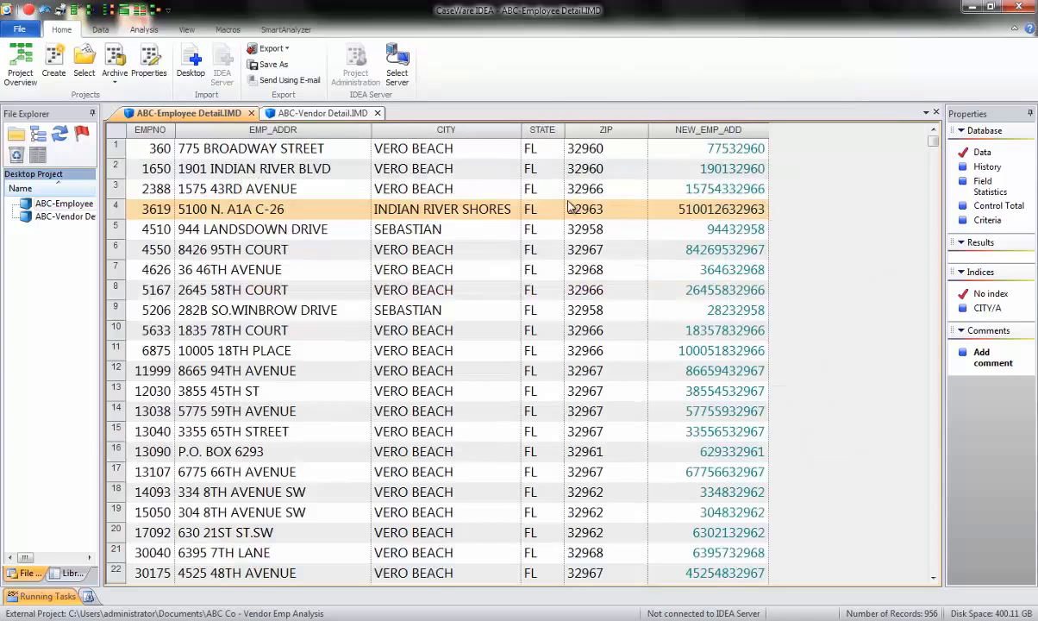
- In the vendor table, append a virtual numeric field named NEW VEND ADD and open its equation
click(334, 116)
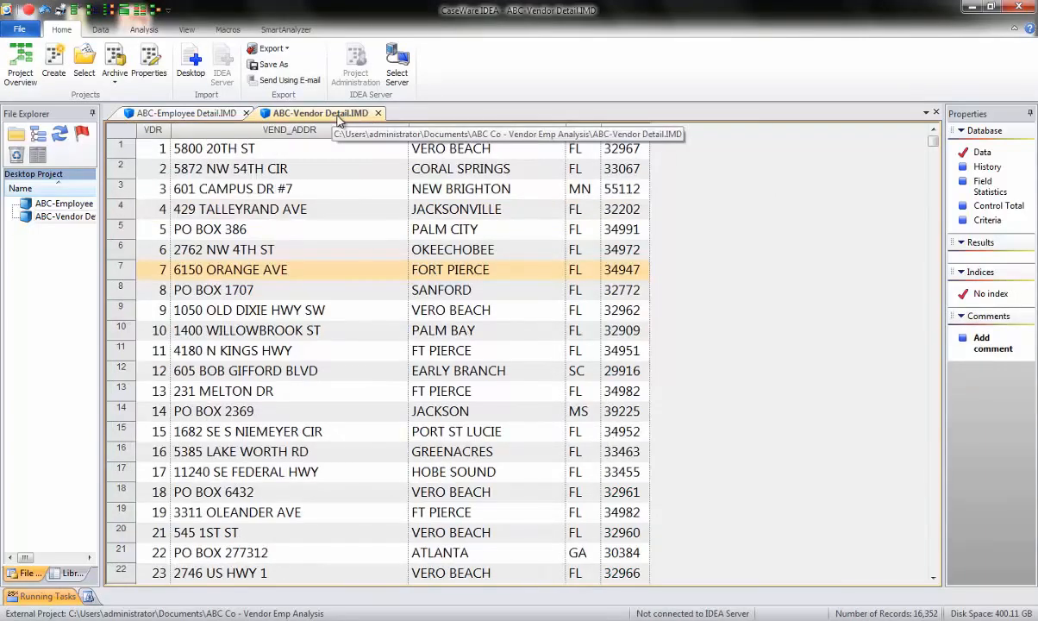
double_click(351, 232)
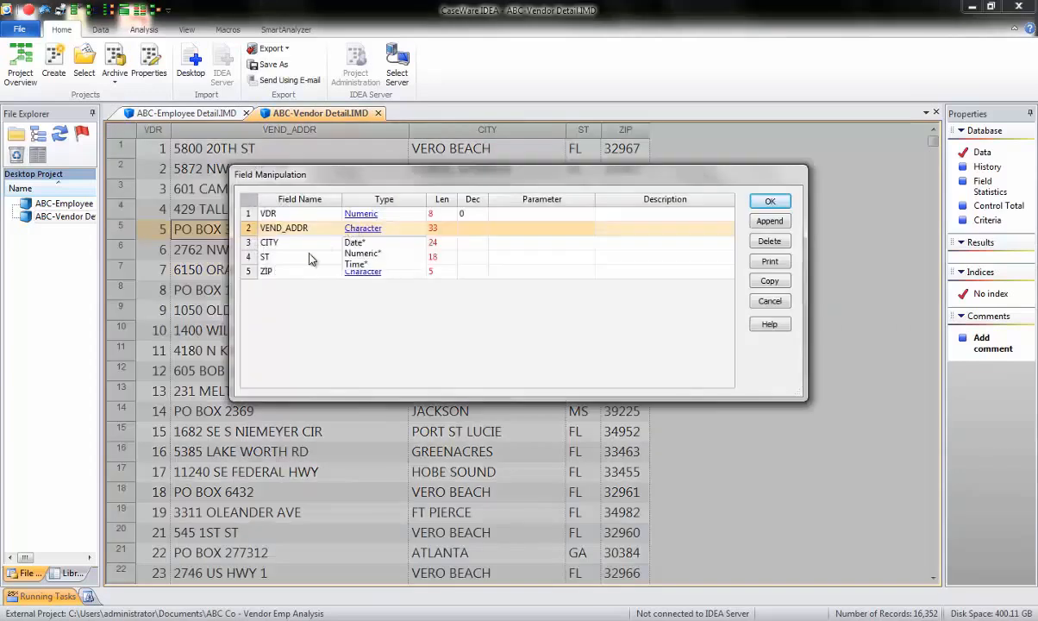
click(768, 221)
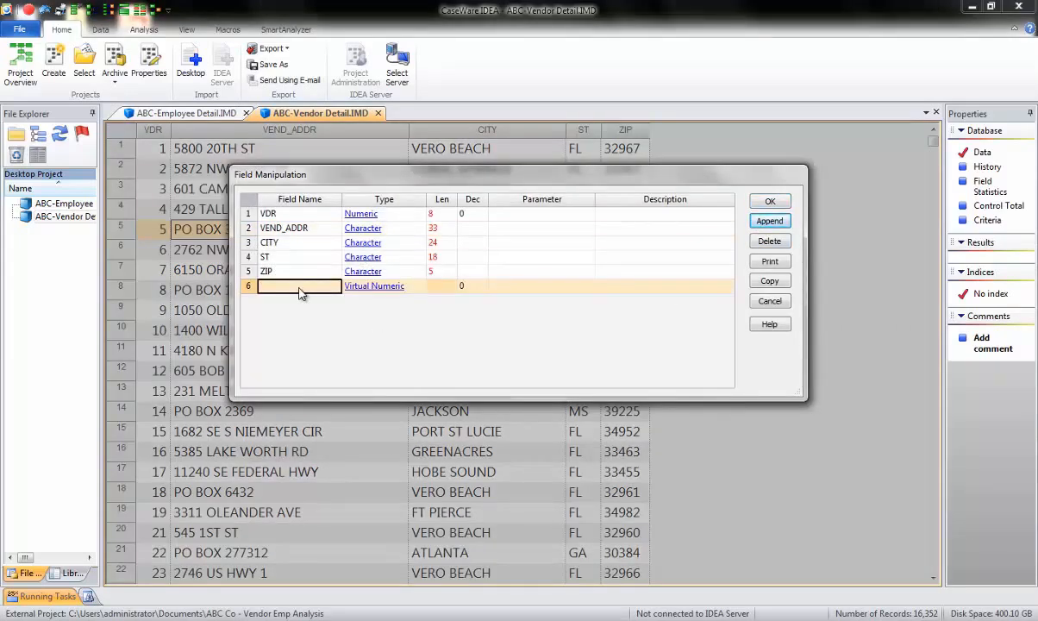
text(NEW VEND ADD)
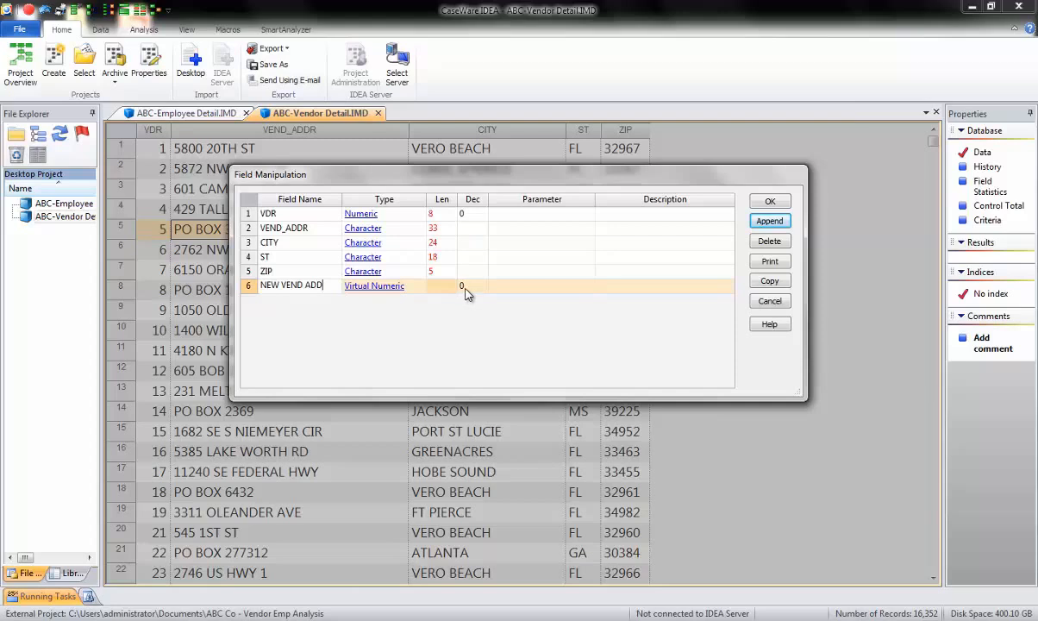
click(530, 288)
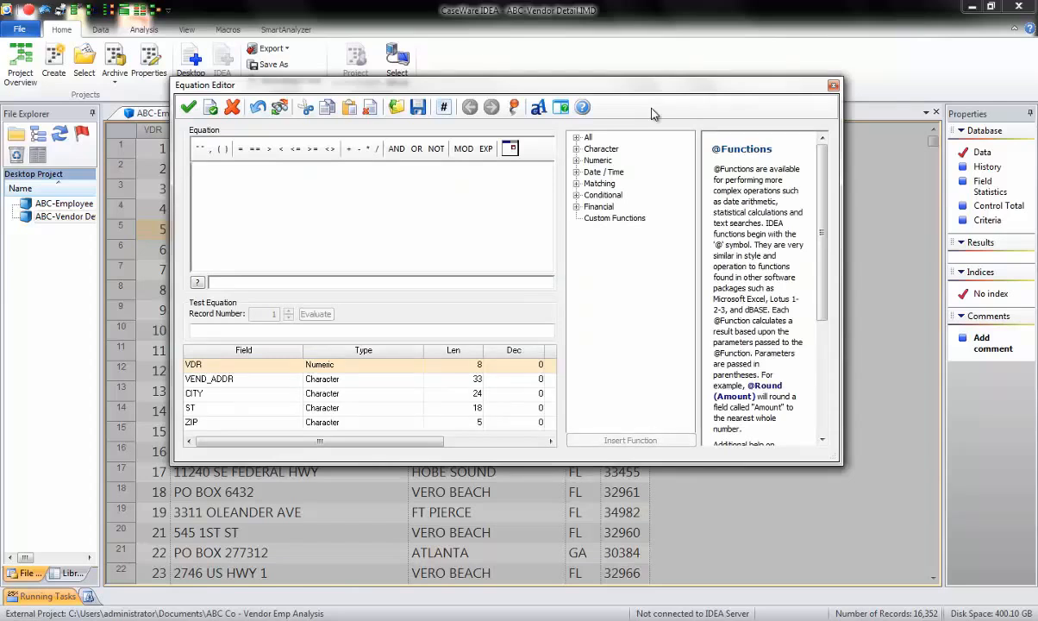
text(@ju)
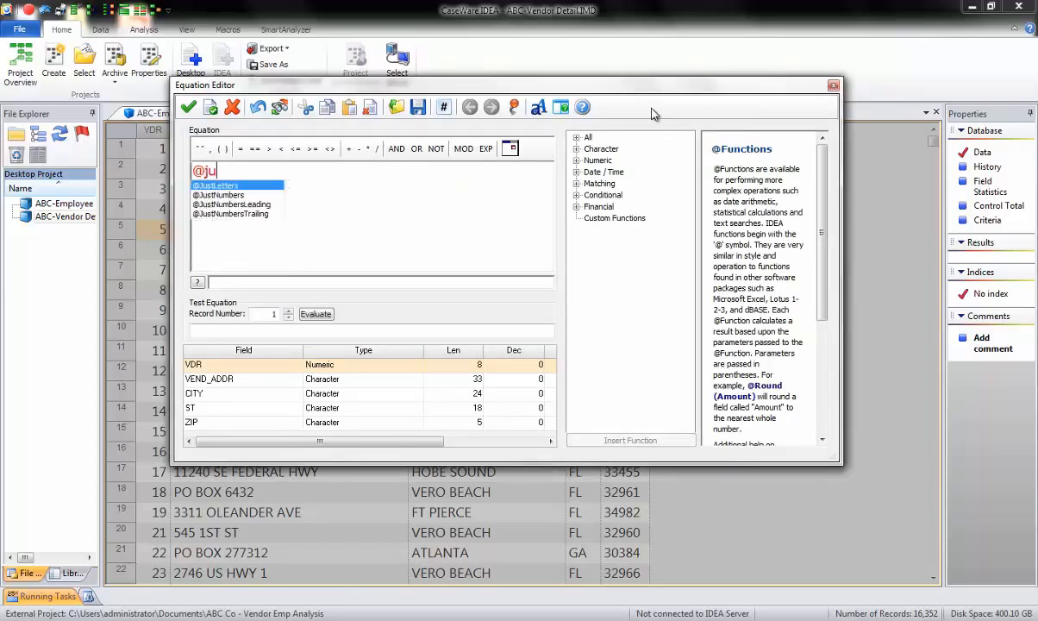
text(stnumber)
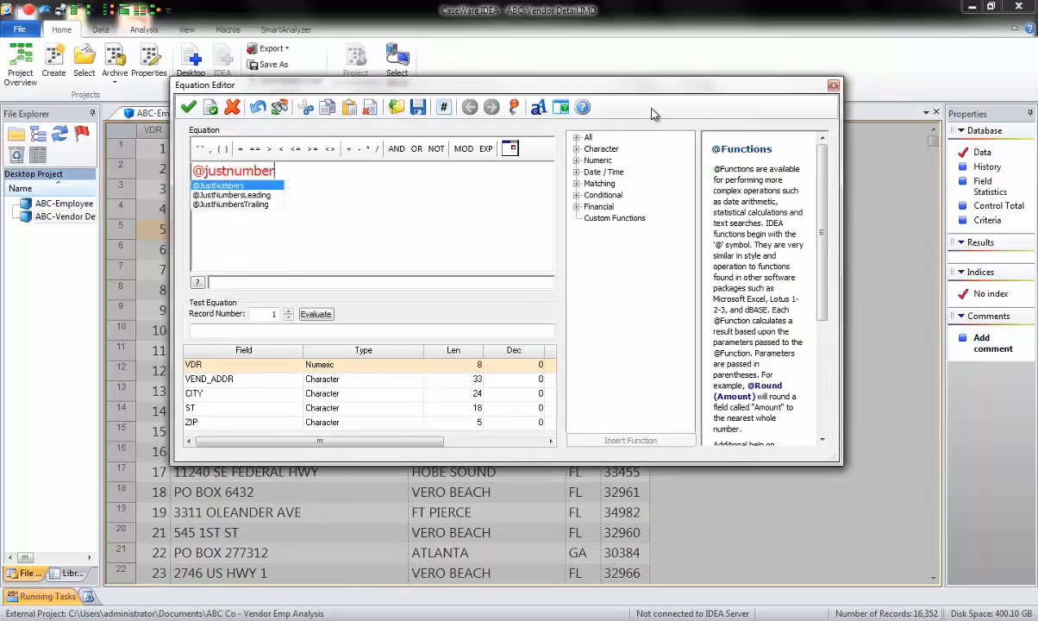
text(s(v)
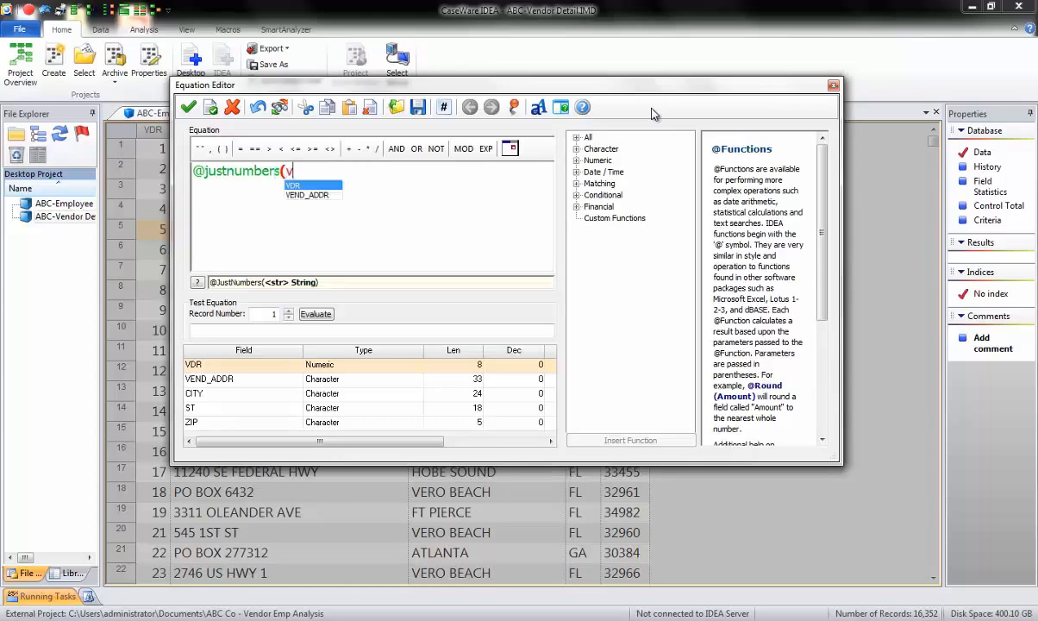
text(en)
key(Return)
text(+)
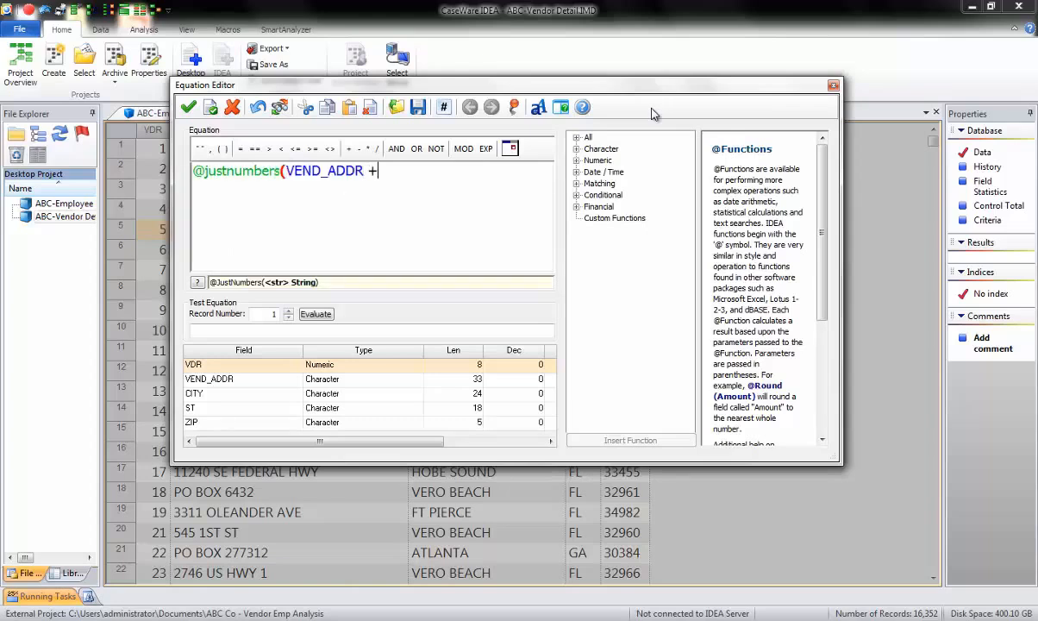
text( zip))
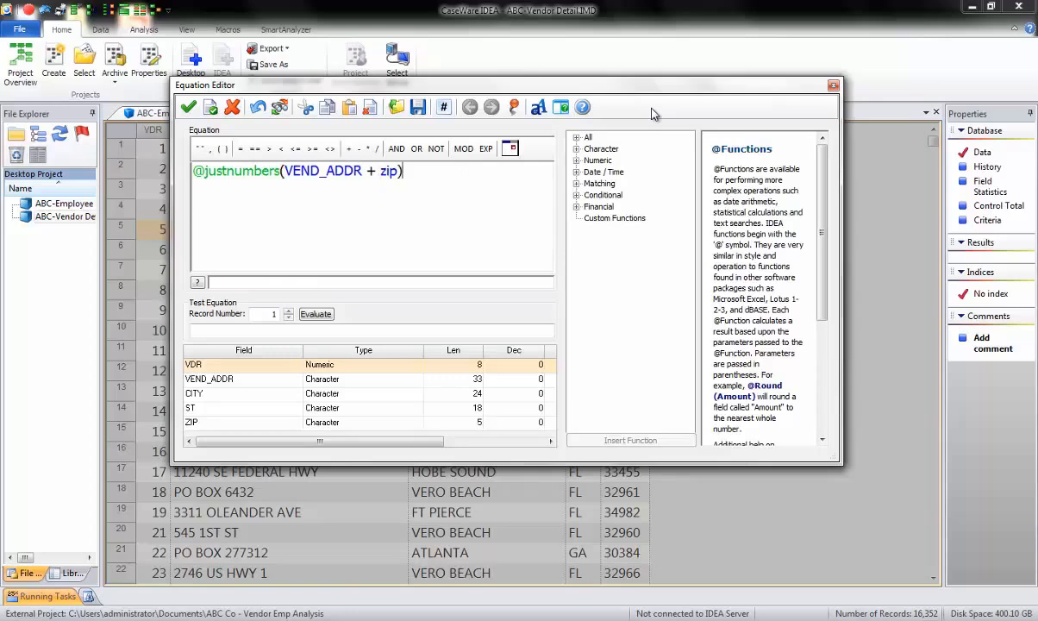
click(312, 316)
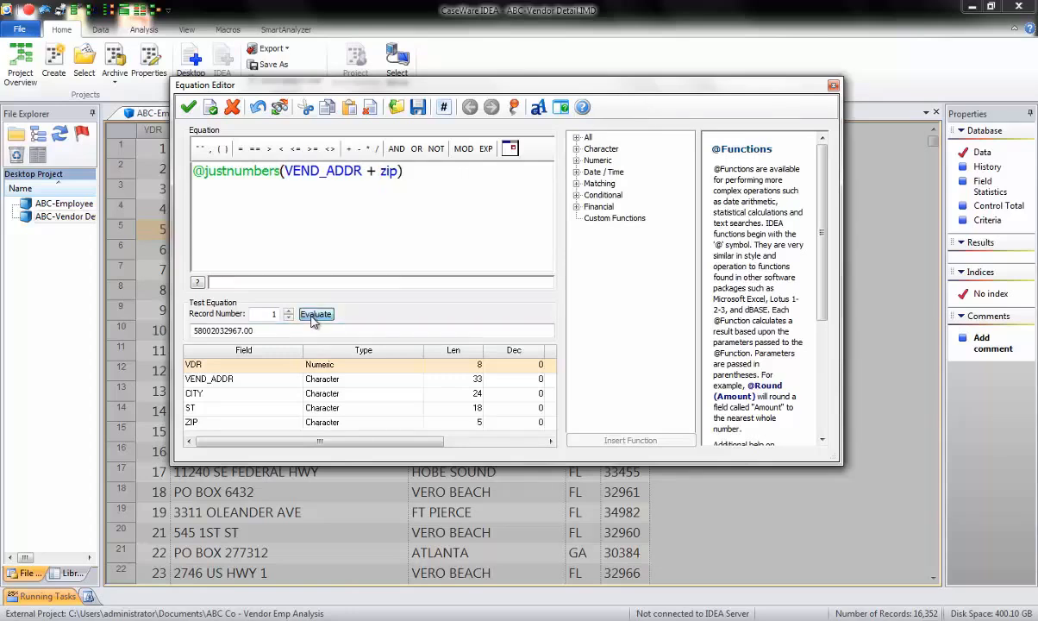
click(188, 107)
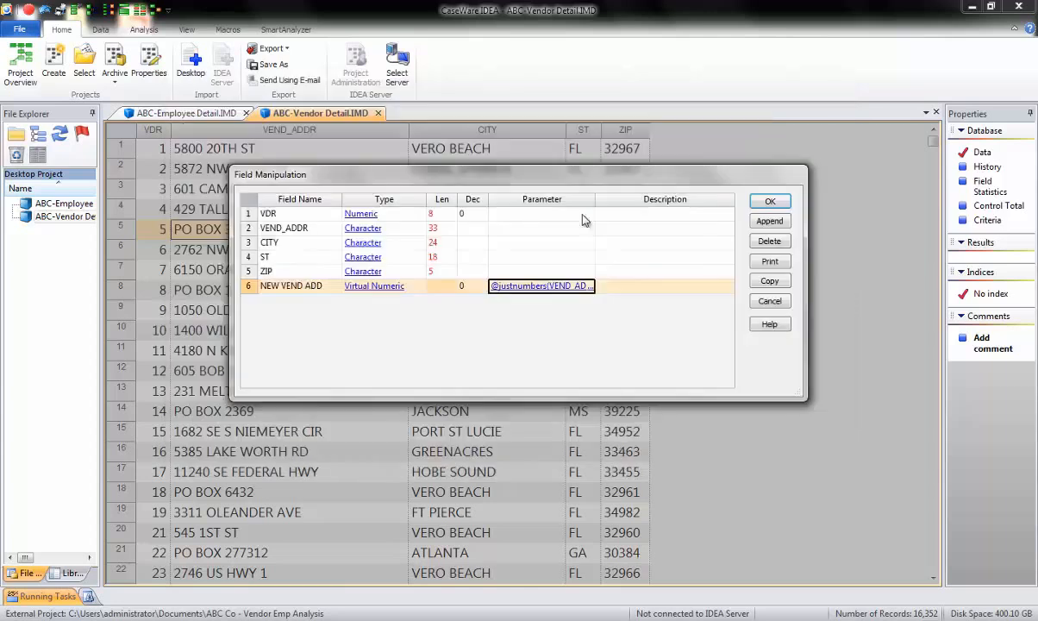
click(770, 203)
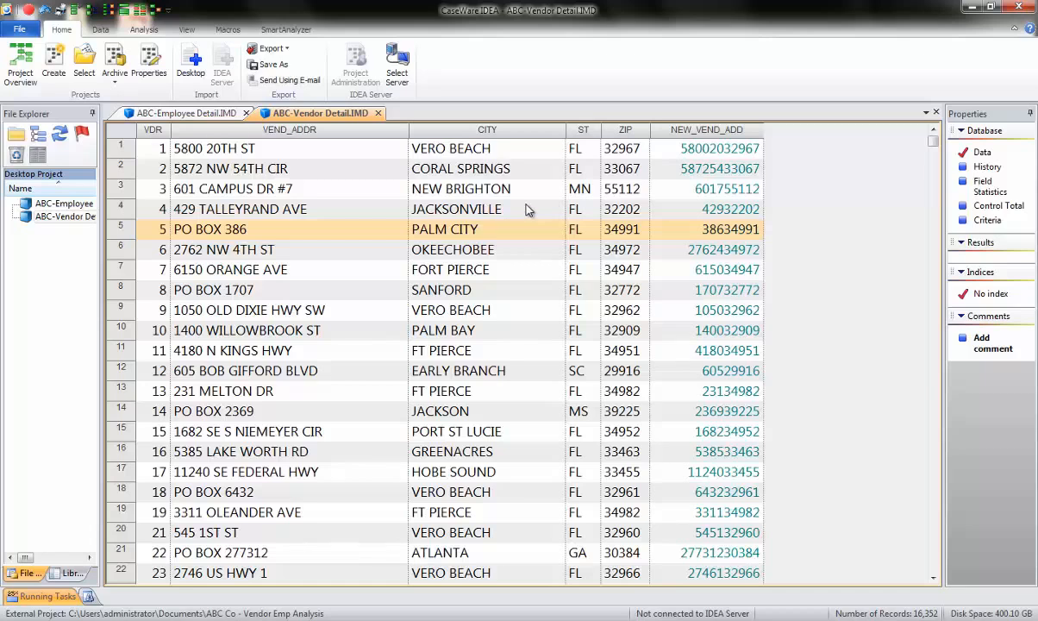
- Open Visual Connector and add the ABC-Employee Detail table beside ABC-Vendor Detail
click(144, 30)
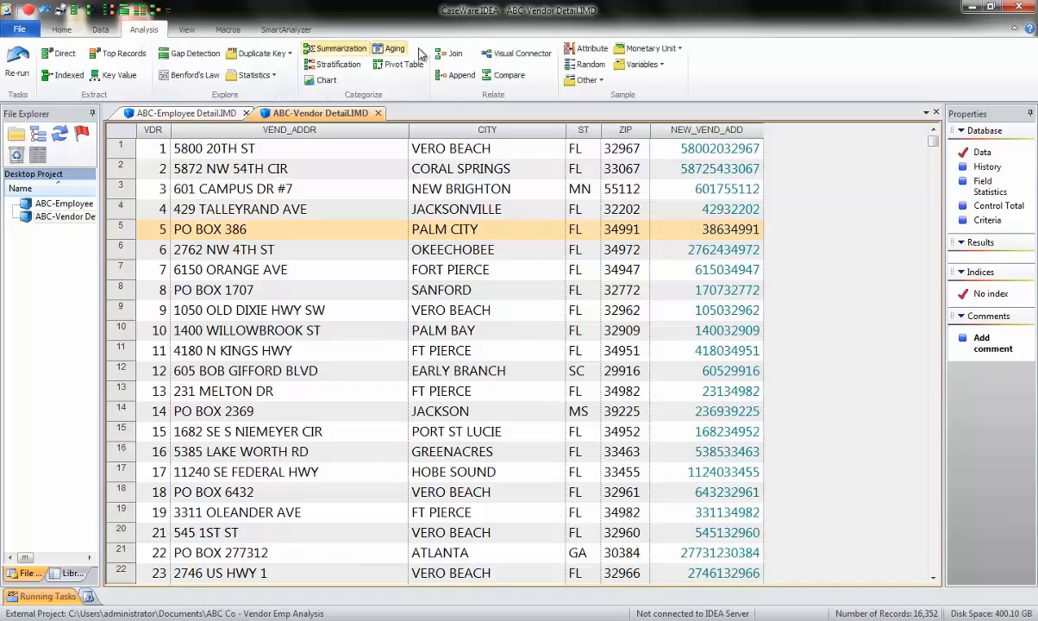
click(514, 56)
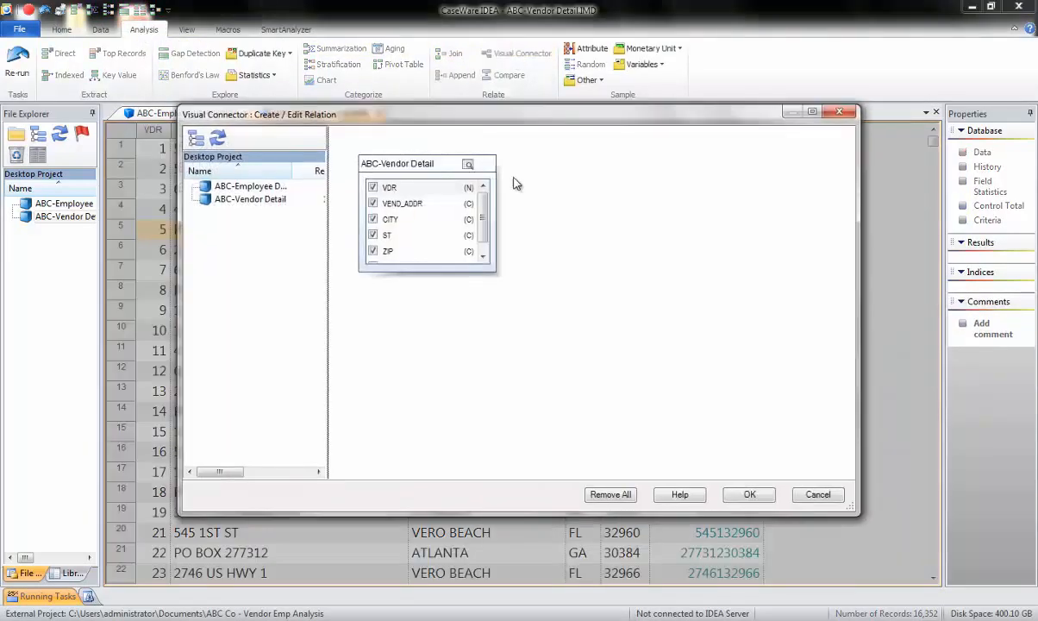
drag(438, 280, 435, 348)
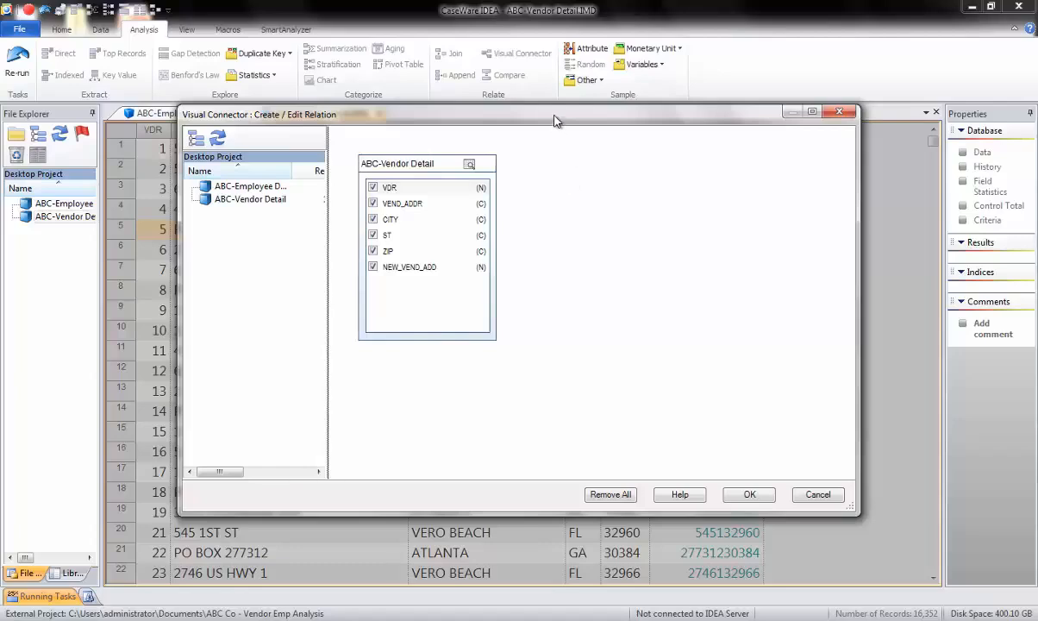
double_click(254, 188)
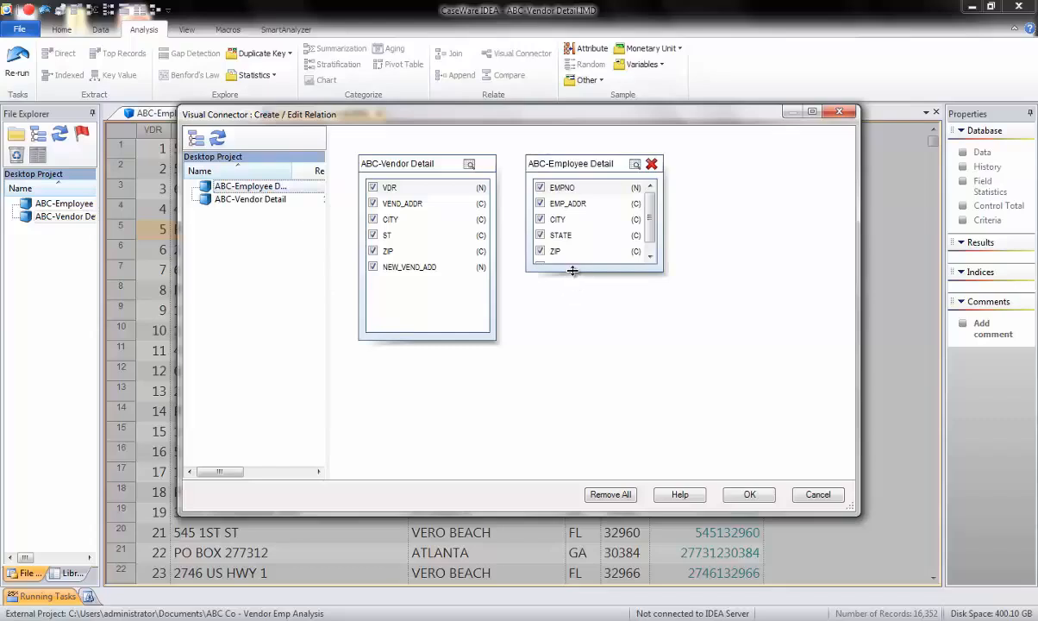
drag(572, 271, 573, 351)
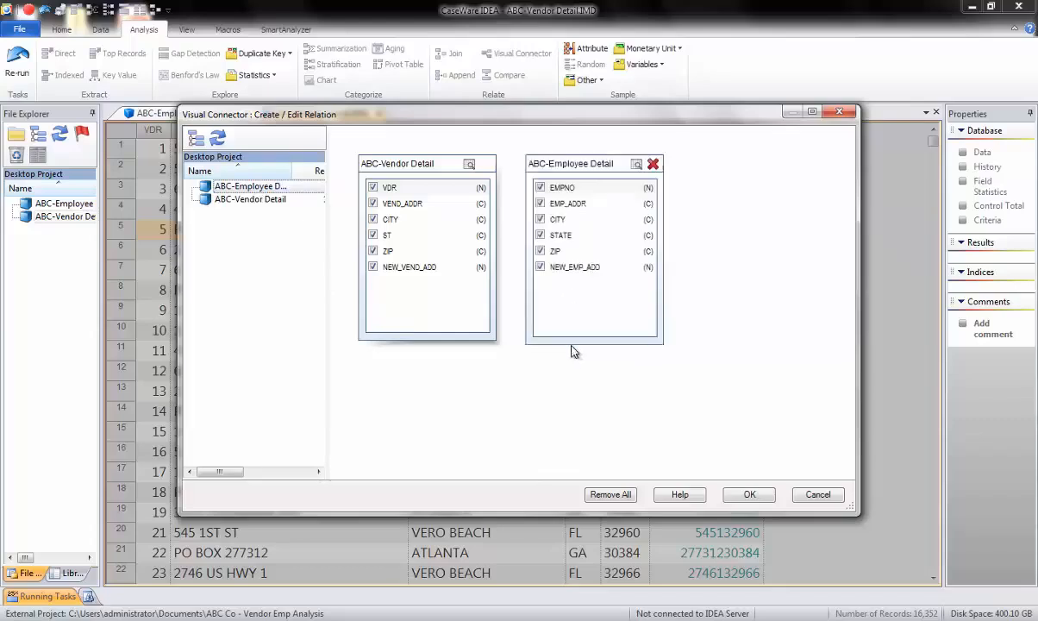
- Relate NEW_VEND_ADD in the vendor table to NEW_EMP_ADD in the employee table and confirm the relation
click(416, 268)
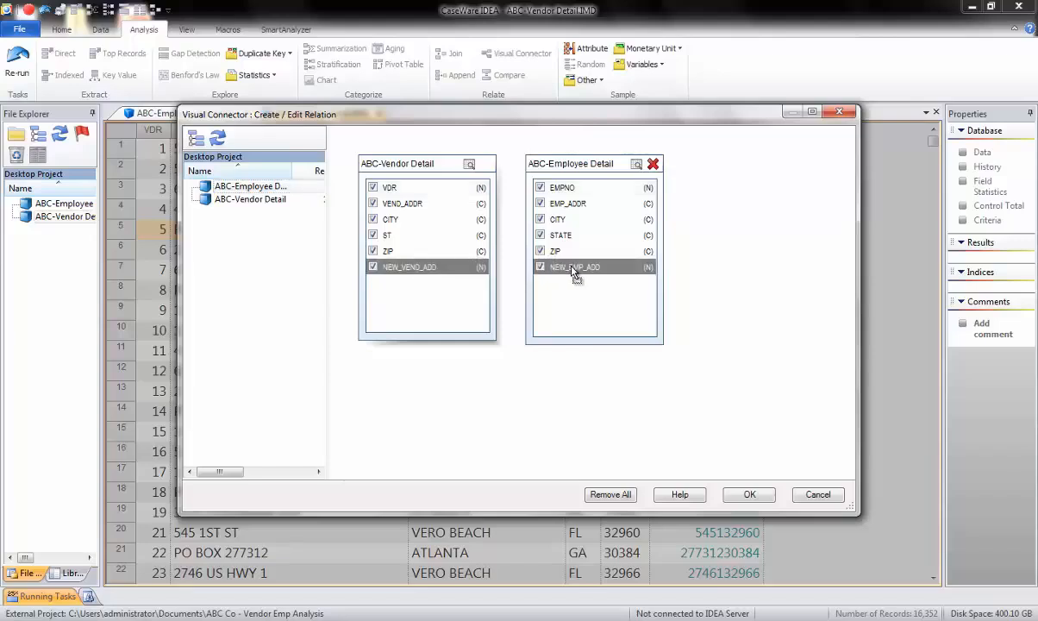
drag(572, 270, 571, 270)
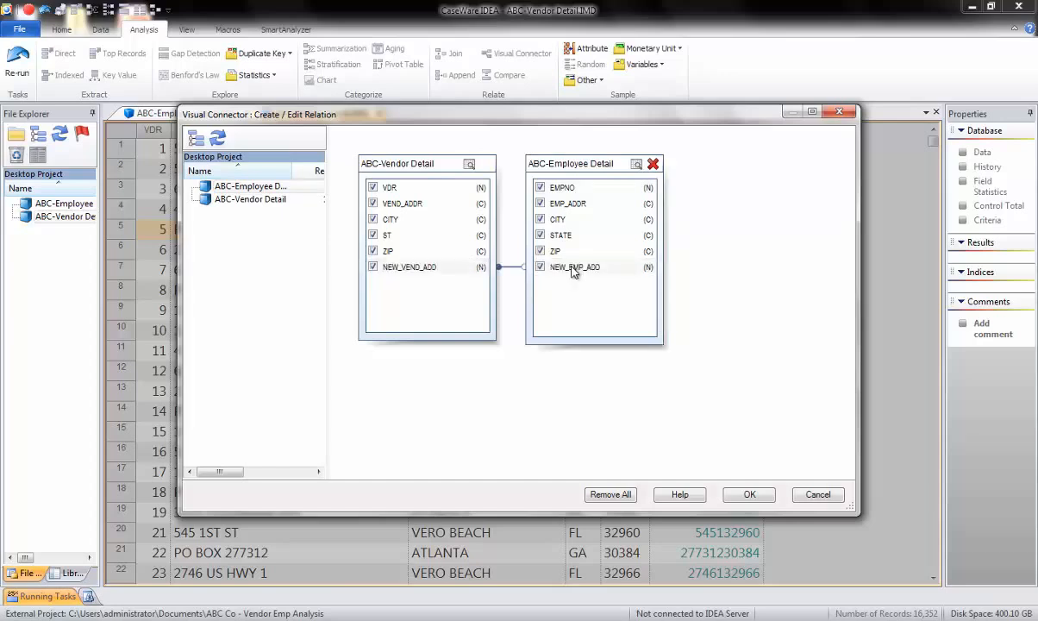
click(749, 495)
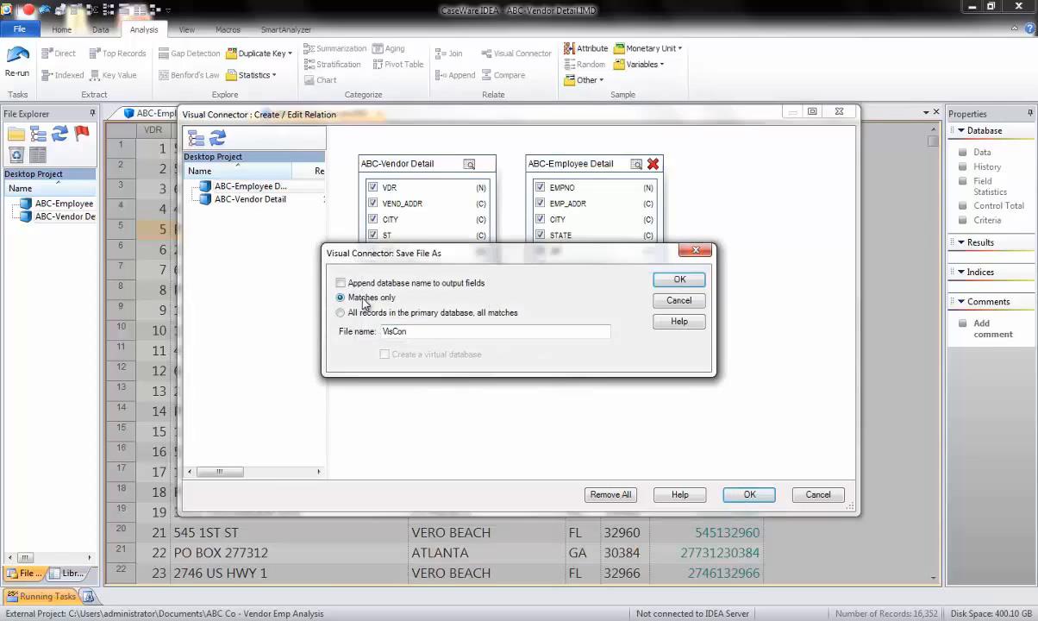
- Save the matches-only output as a new database named Join vend to emp on Address
drag(417, 331, 363, 333)
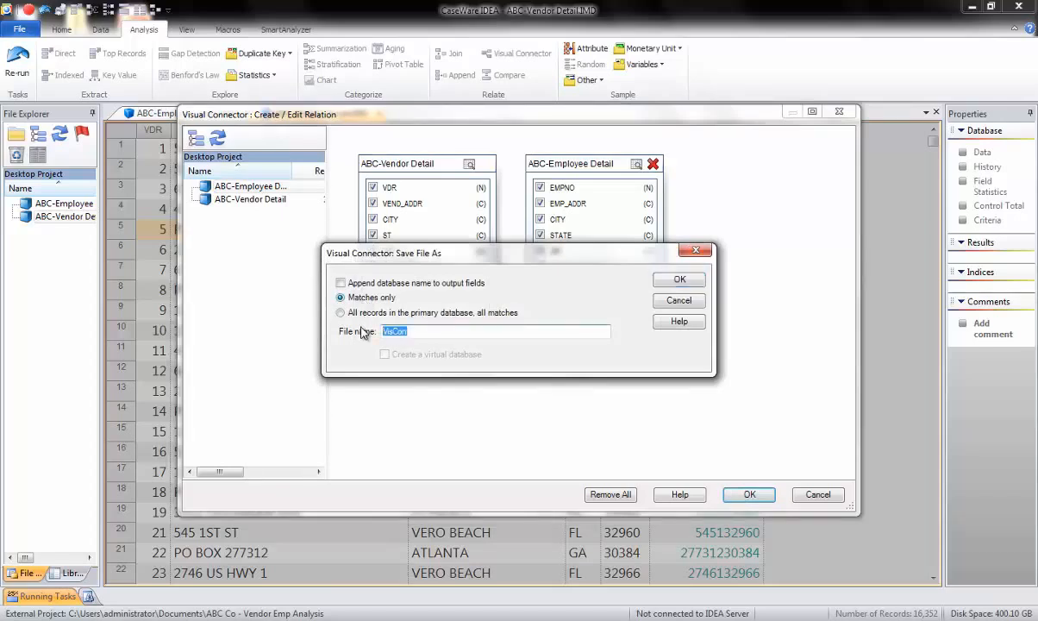
text(Join vend to emp on Address)
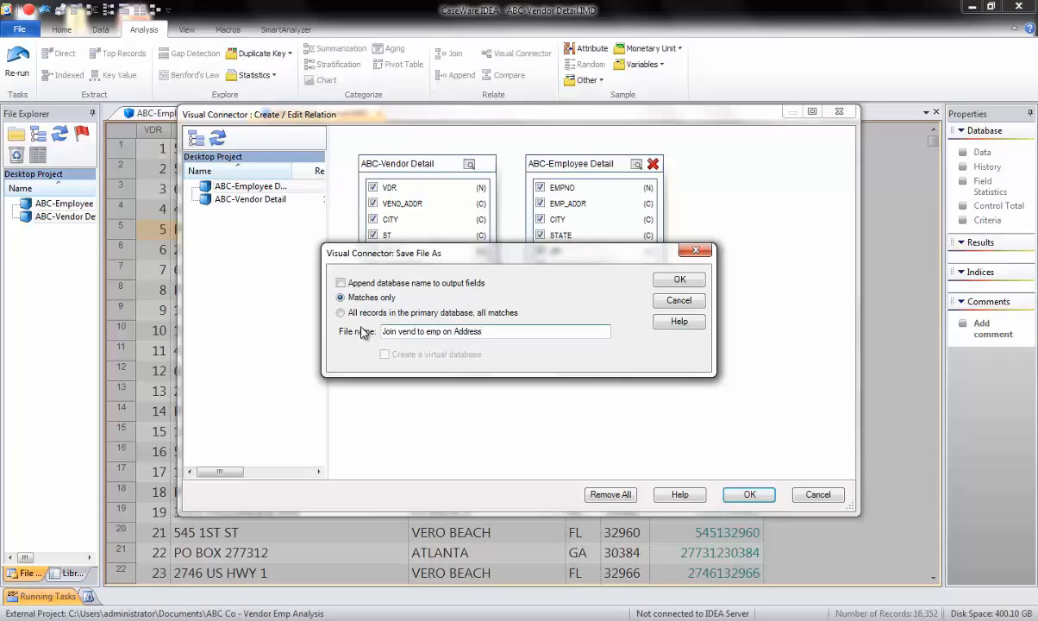
click(677, 281)
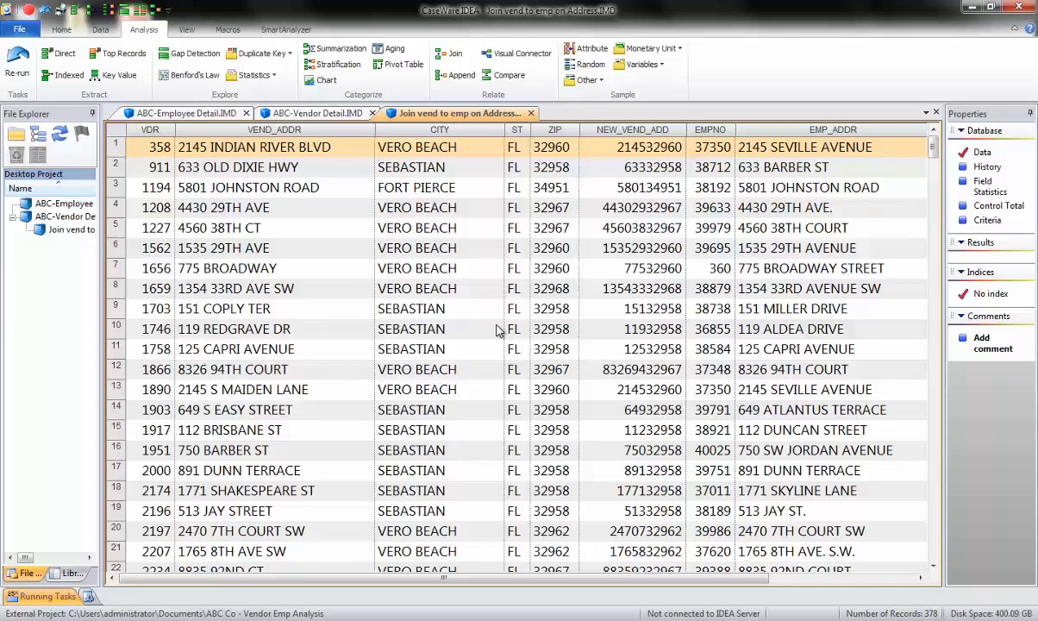
- Append a virtual numeric field named ADD DISTANCE with 6 decimals to the joined table and open its equation
click(484, 209)
double_click(484, 211)
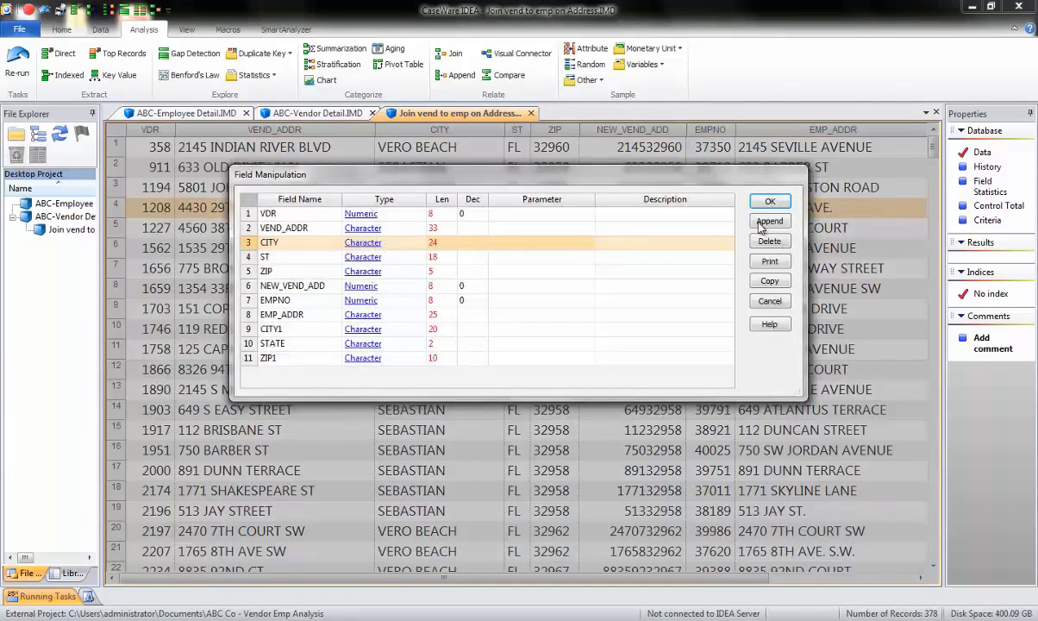
click(765, 222)
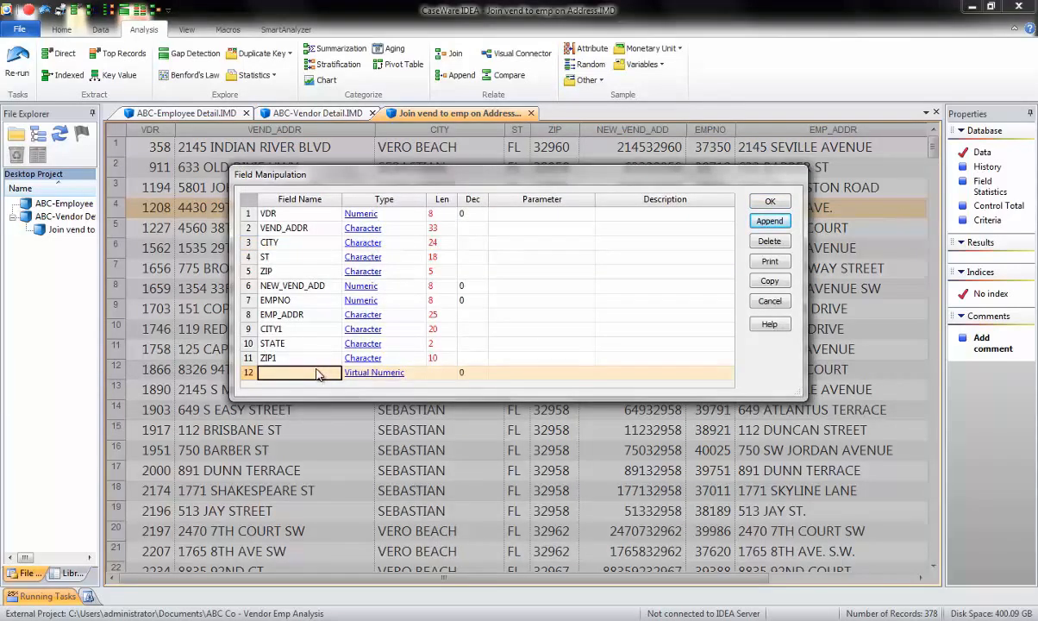
text(ADD DIST)
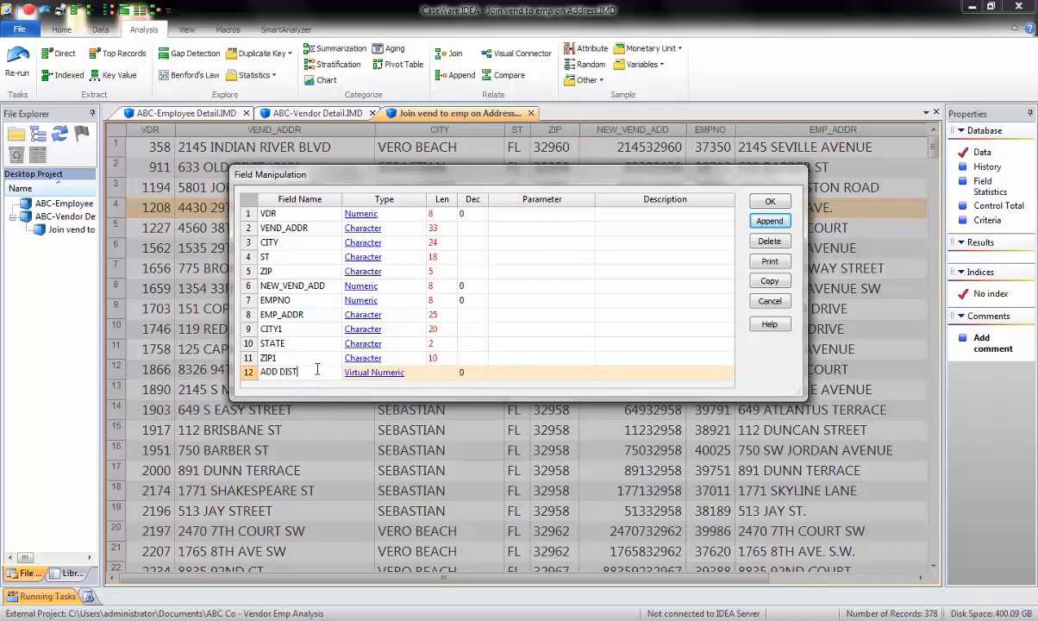
text(ANCE)
click(474, 378)
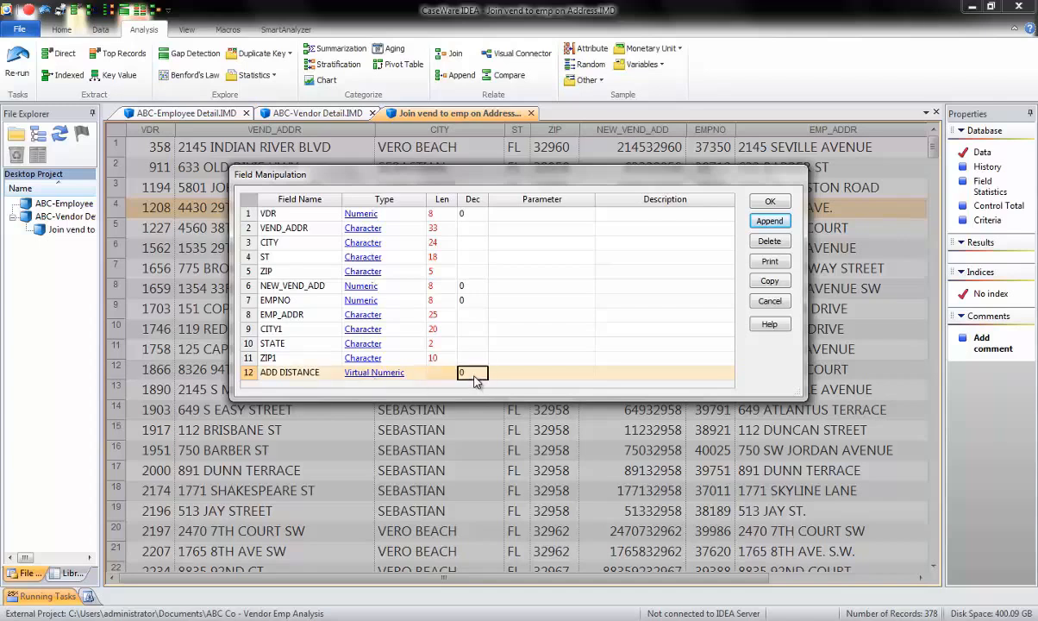
text(6)
click(537, 377)
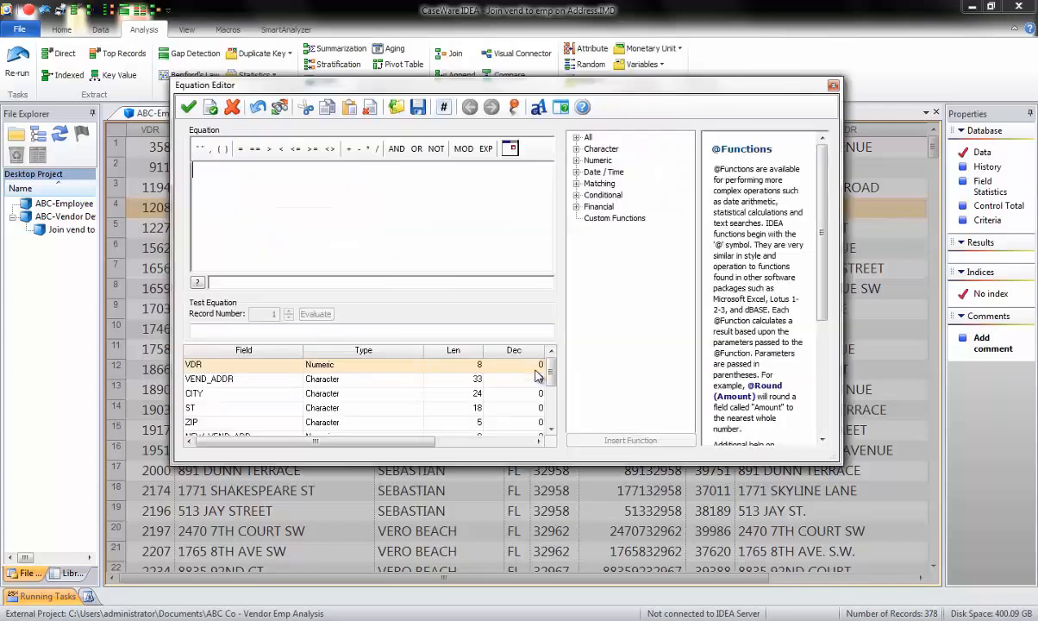
click(576, 184)
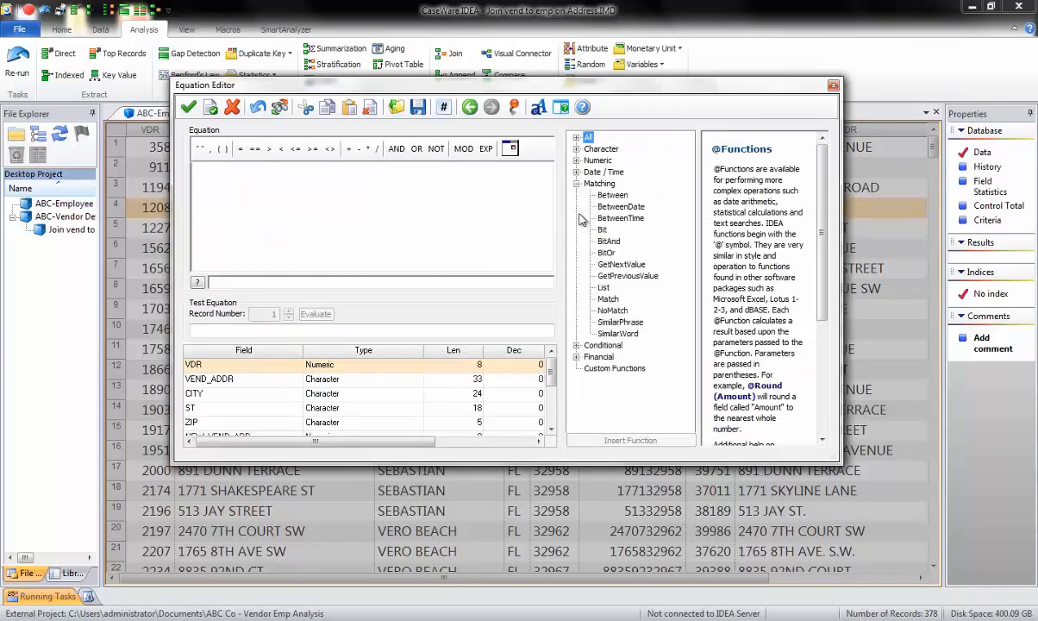
click(610, 323)
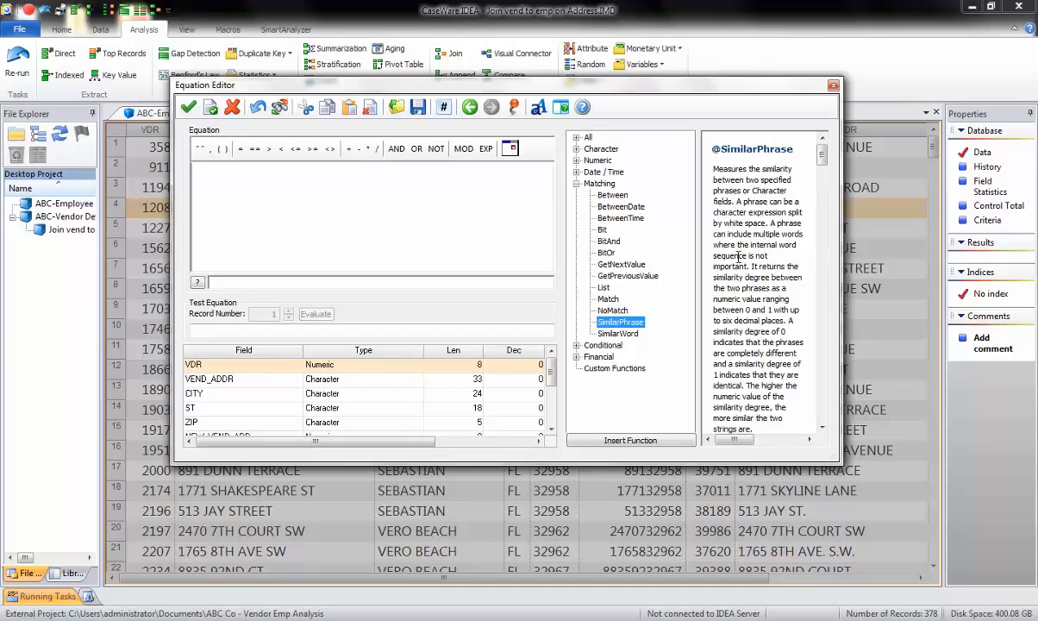
double_click(625, 323)
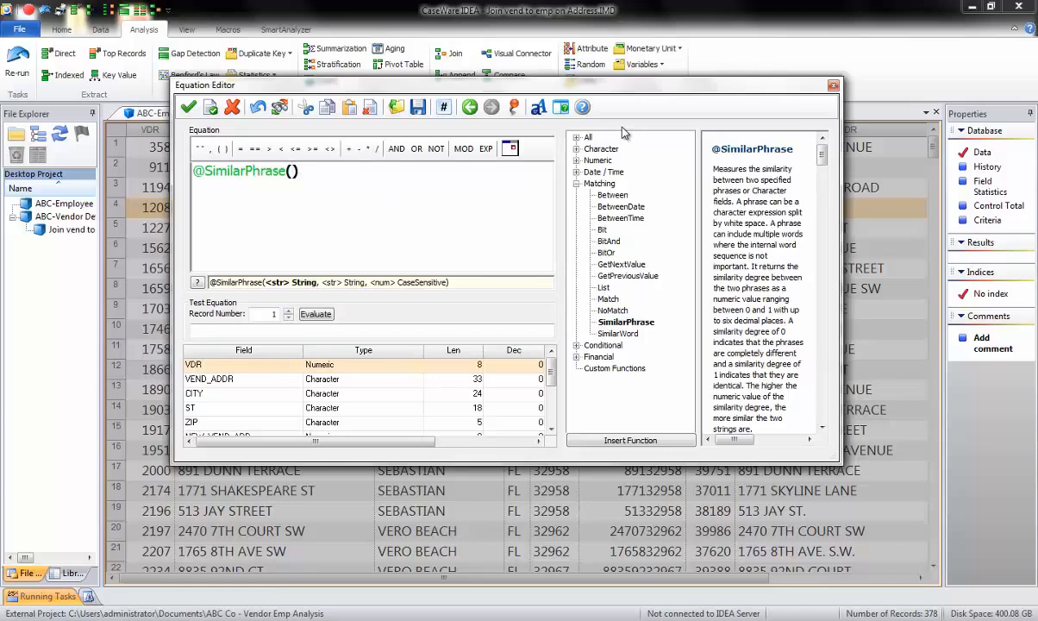
double_click(220, 380)
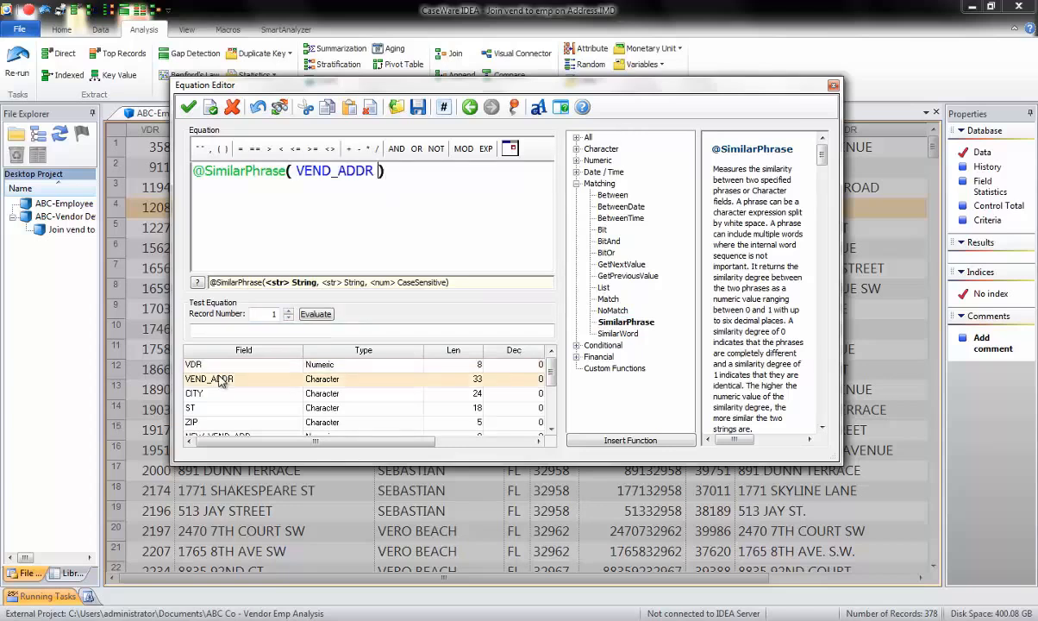
text(,)
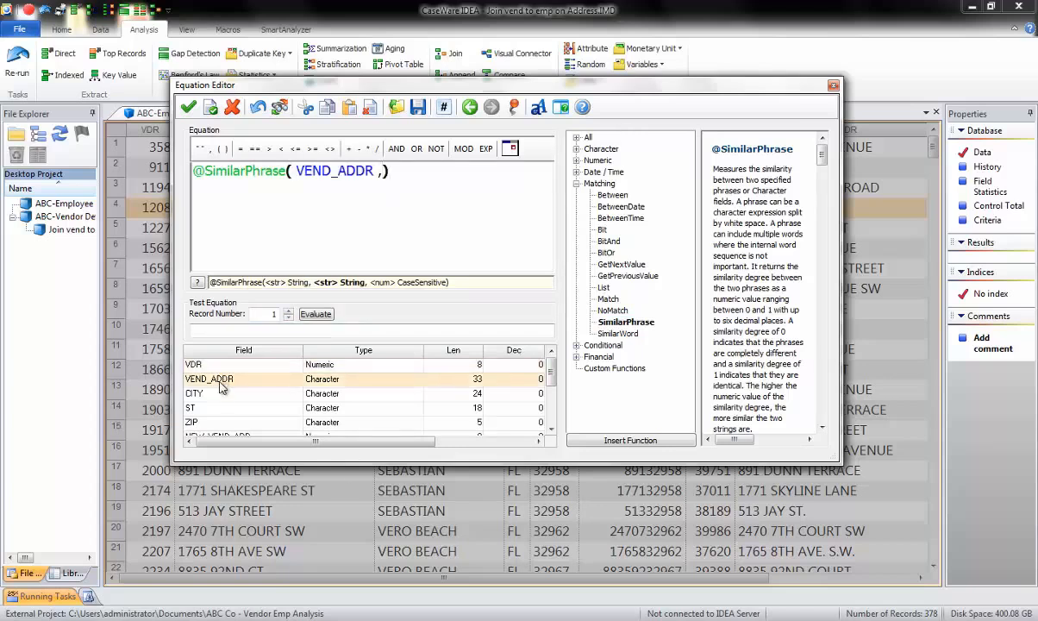
drag(551, 374, 552, 416)
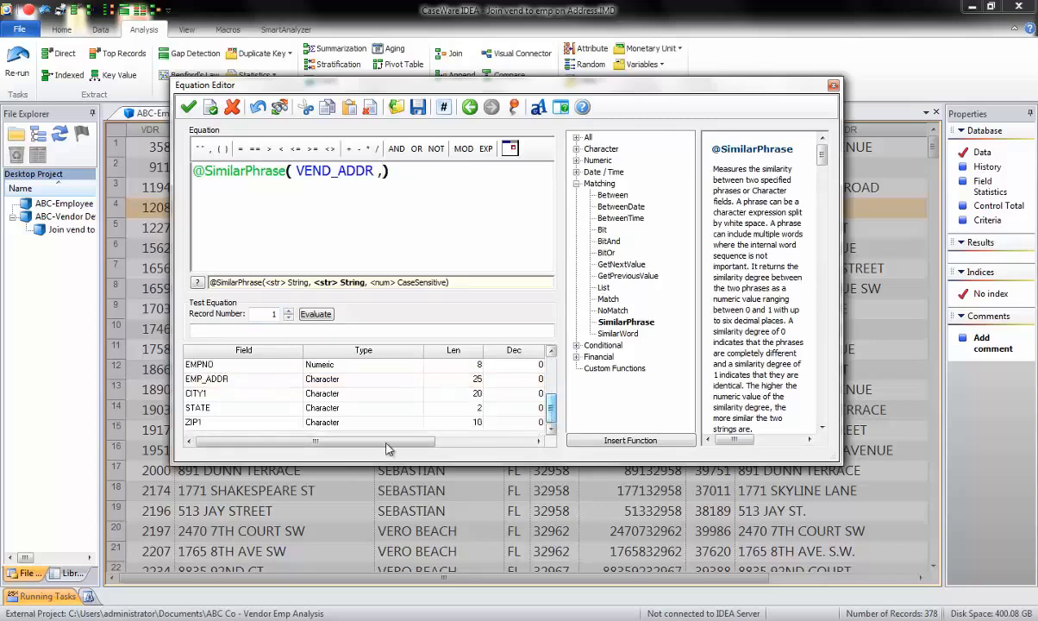
double_click(219, 380)
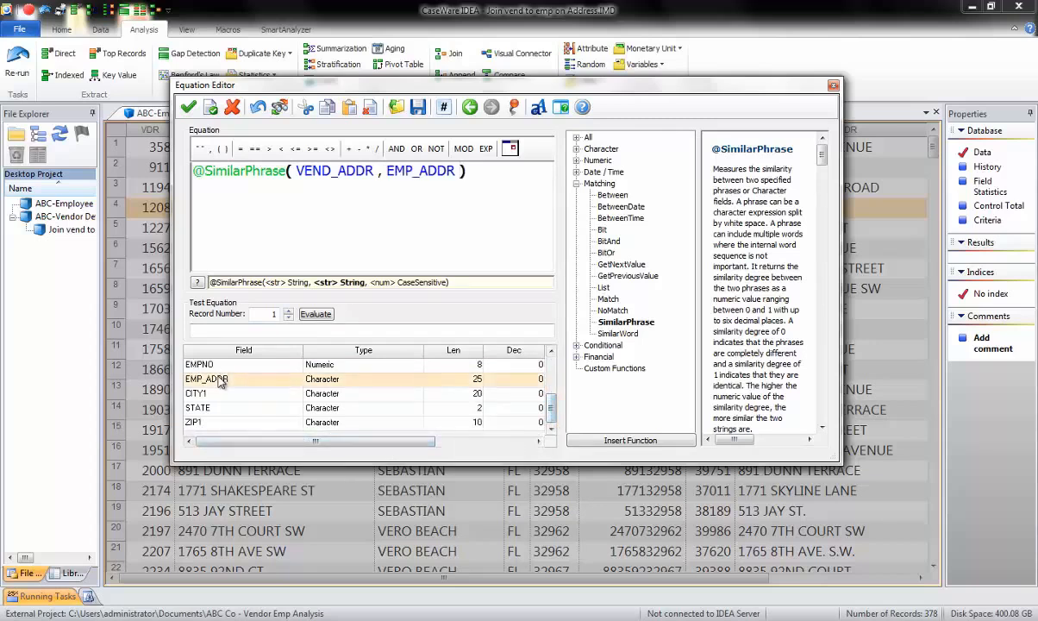
click(314, 315)
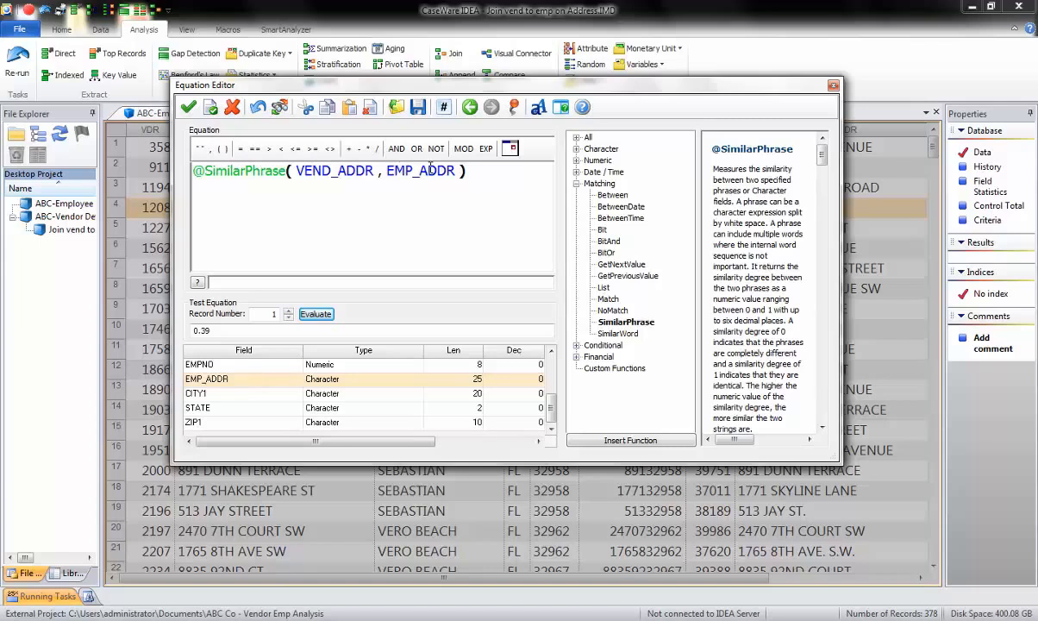
click(190, 106)
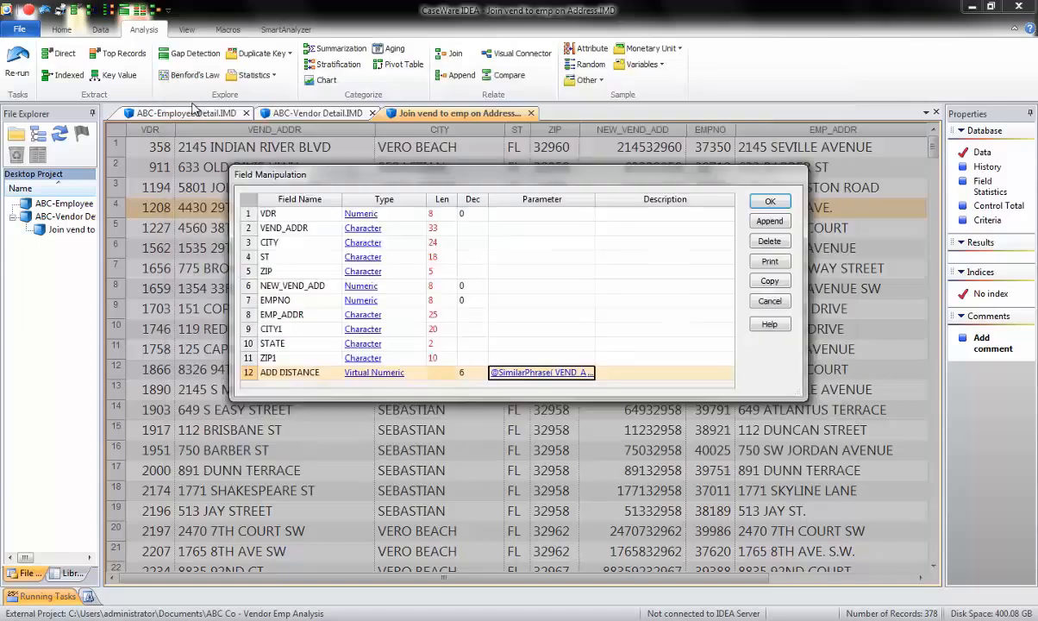
click(770, 202)
- Compare the ADD_DISTANCE scores against the vendor and employee addresses across records
drag(563, 579, 763, 579)
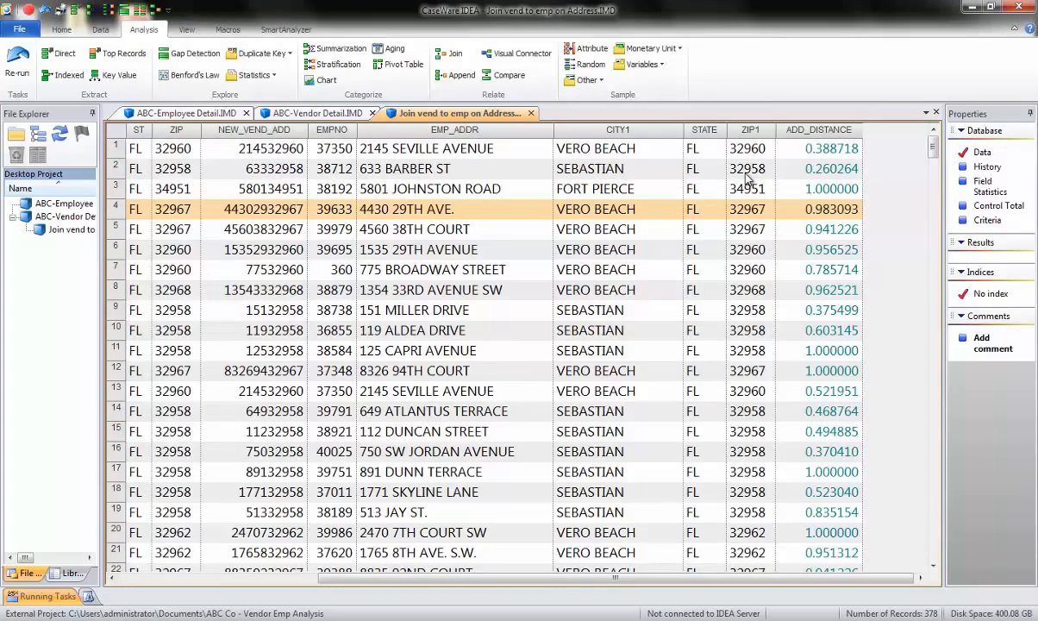
click(811, 193)
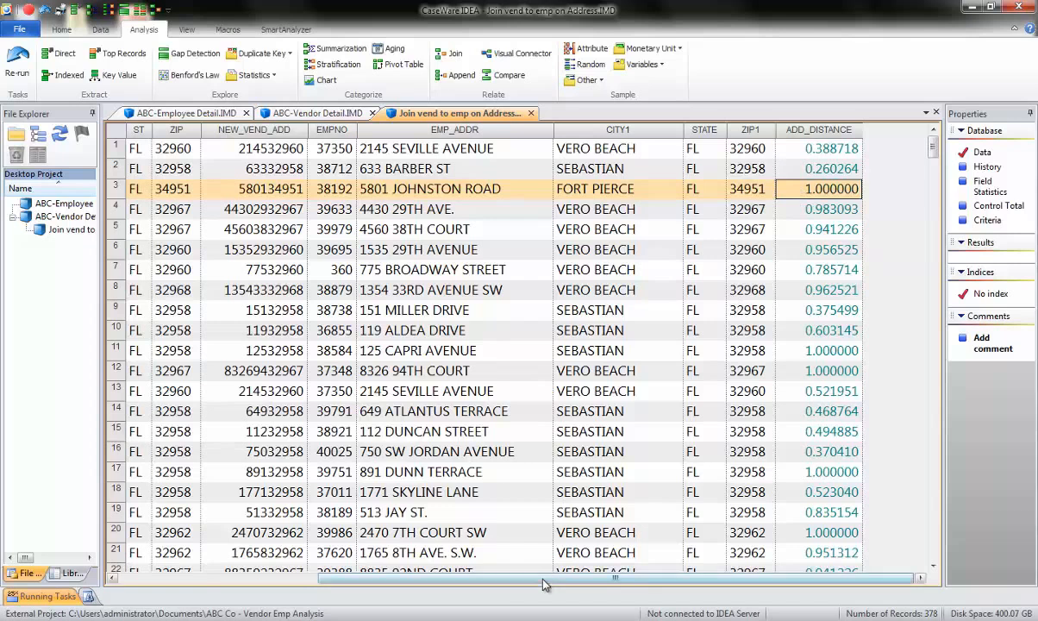
drag(502, 579, 395, 580)
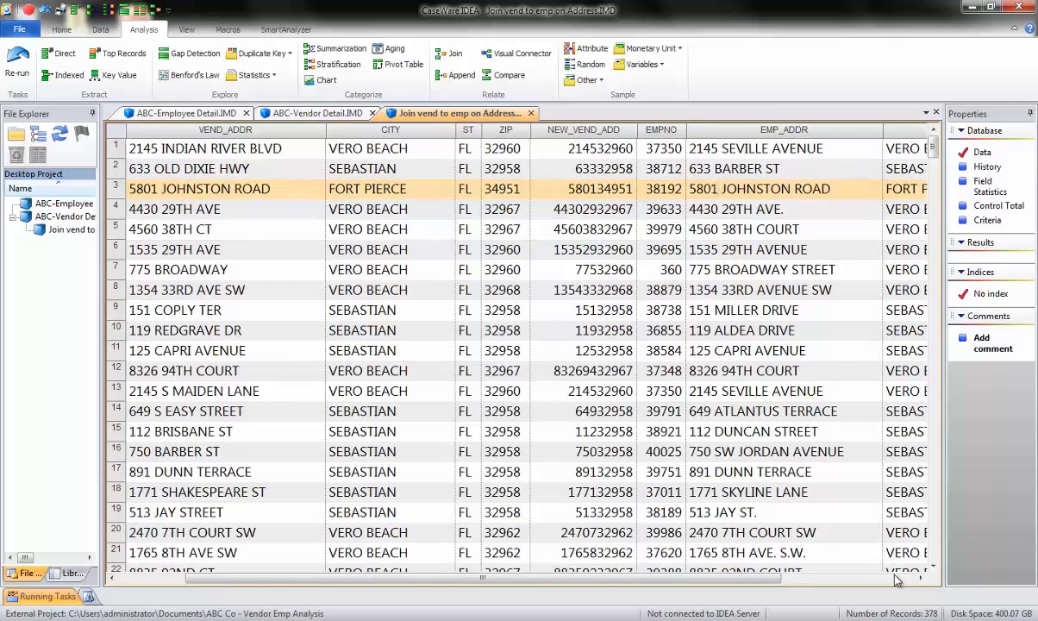
key(End)
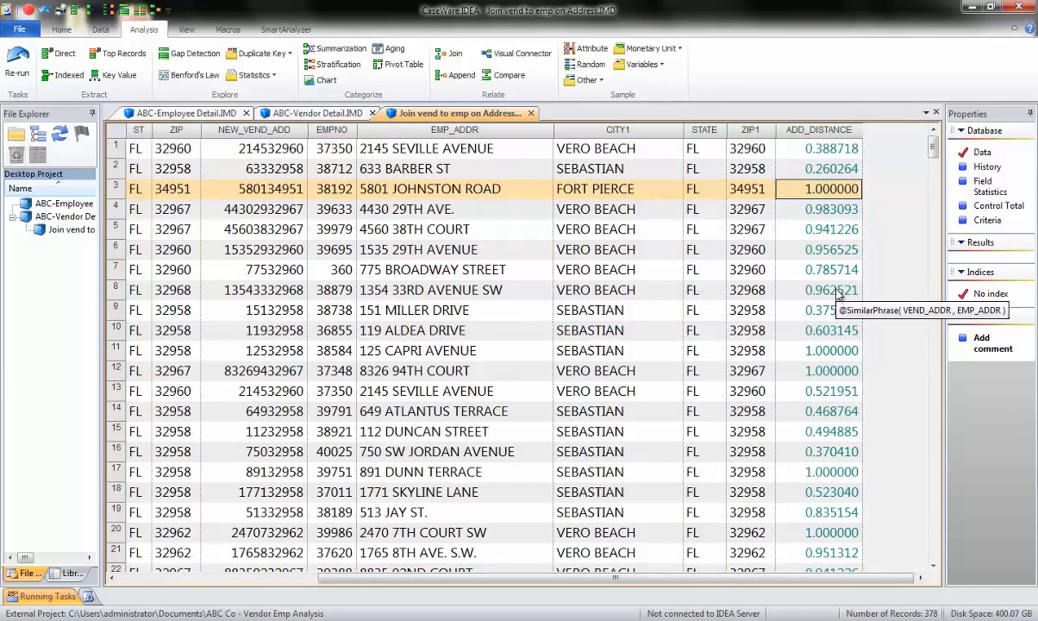
click(831, 290)
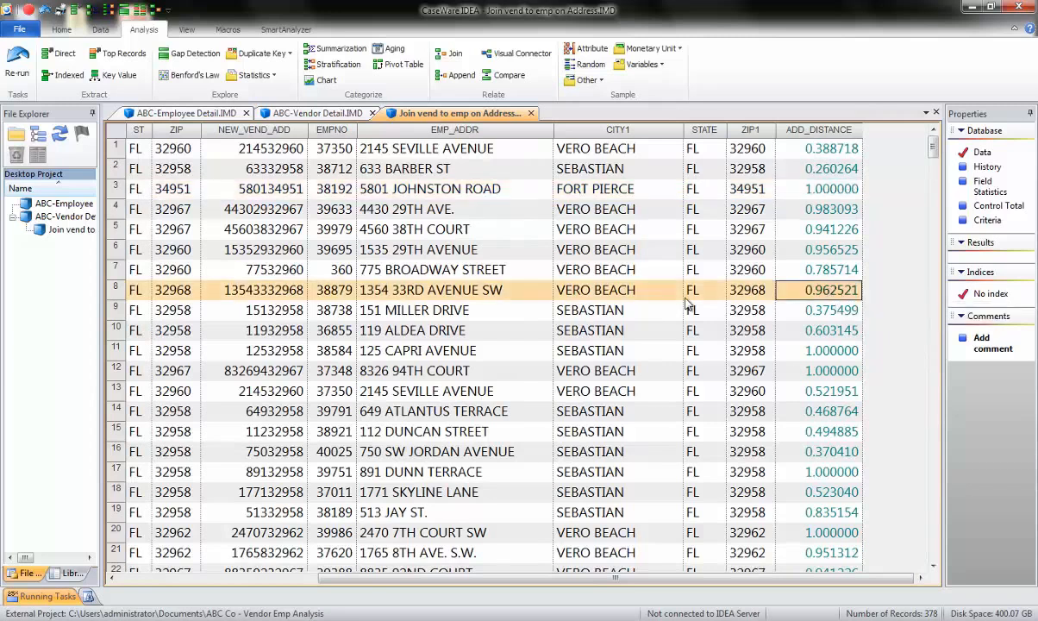
drag(560, 577, 441, 584)
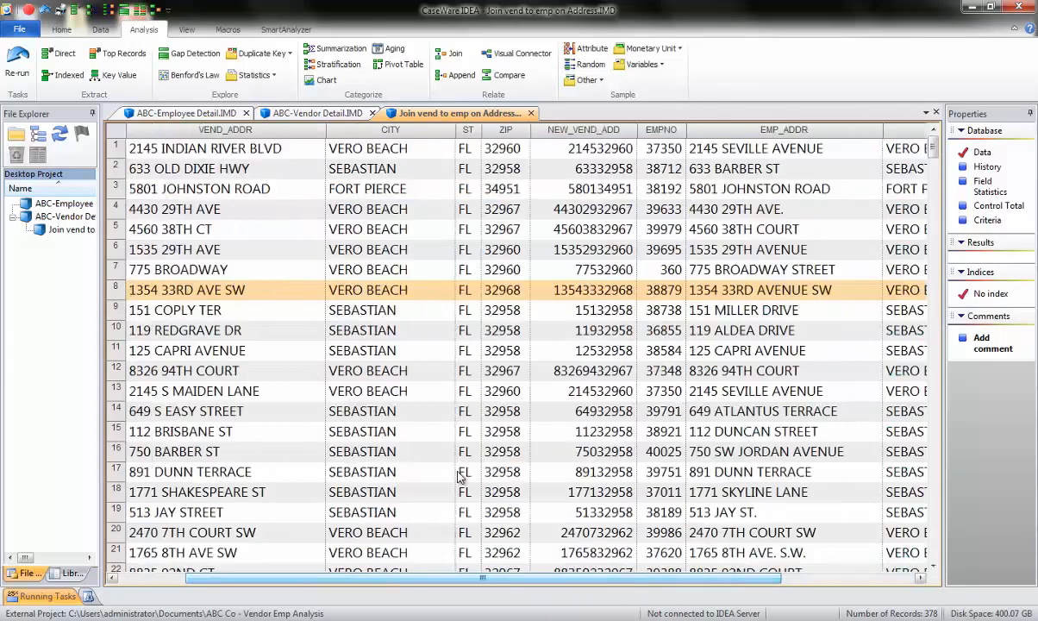